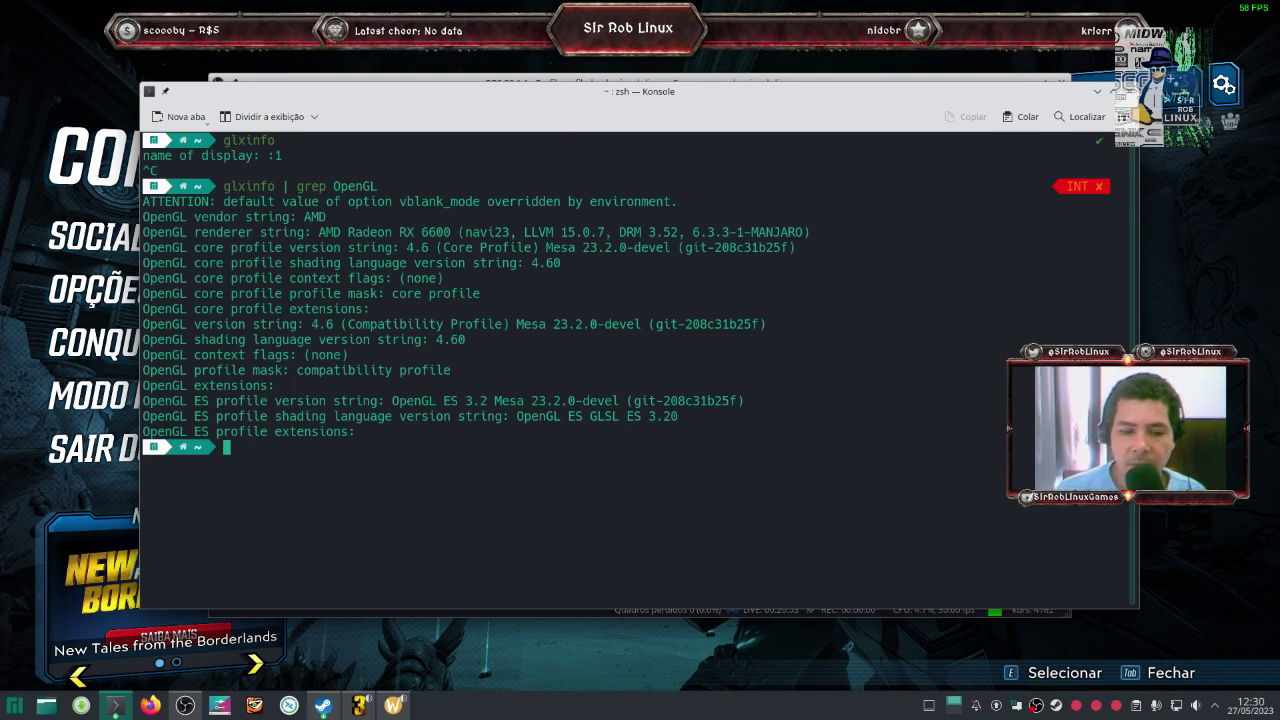
Step: Switch back to Borderlands 3 and quit the game to the desktop
key(alt+Tab)
key(alt+Tab)
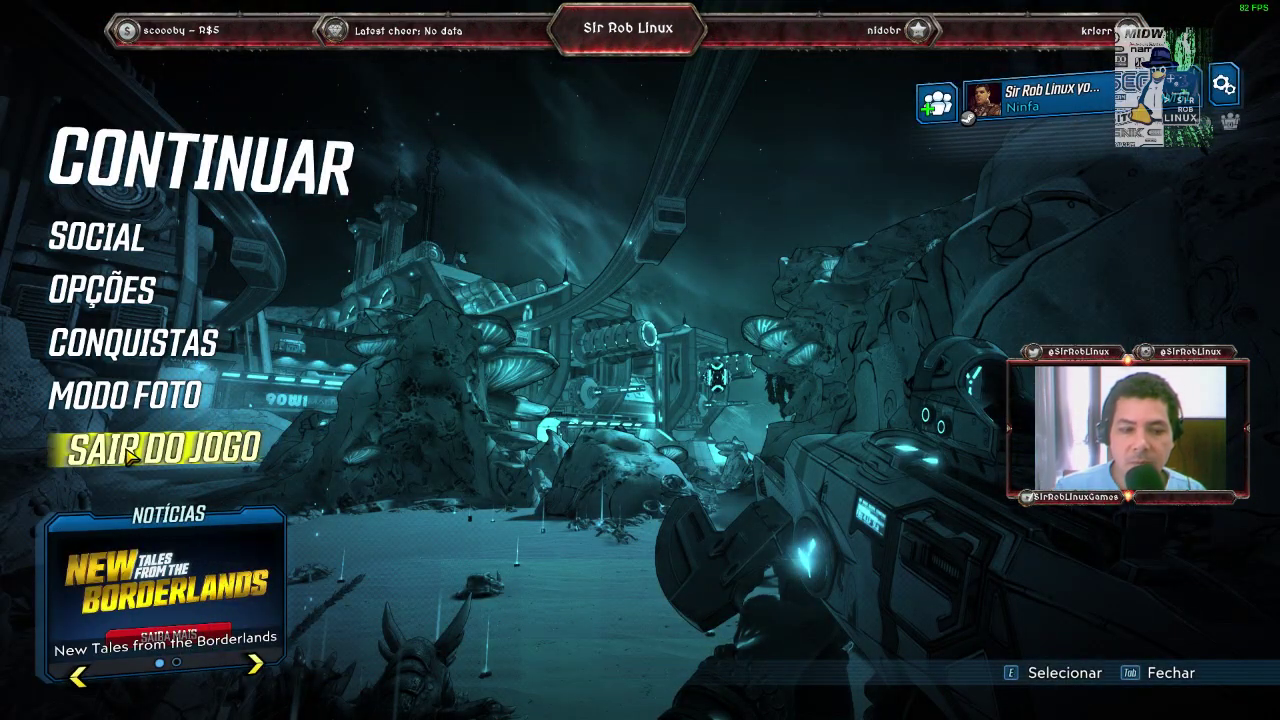
click(130, 453)
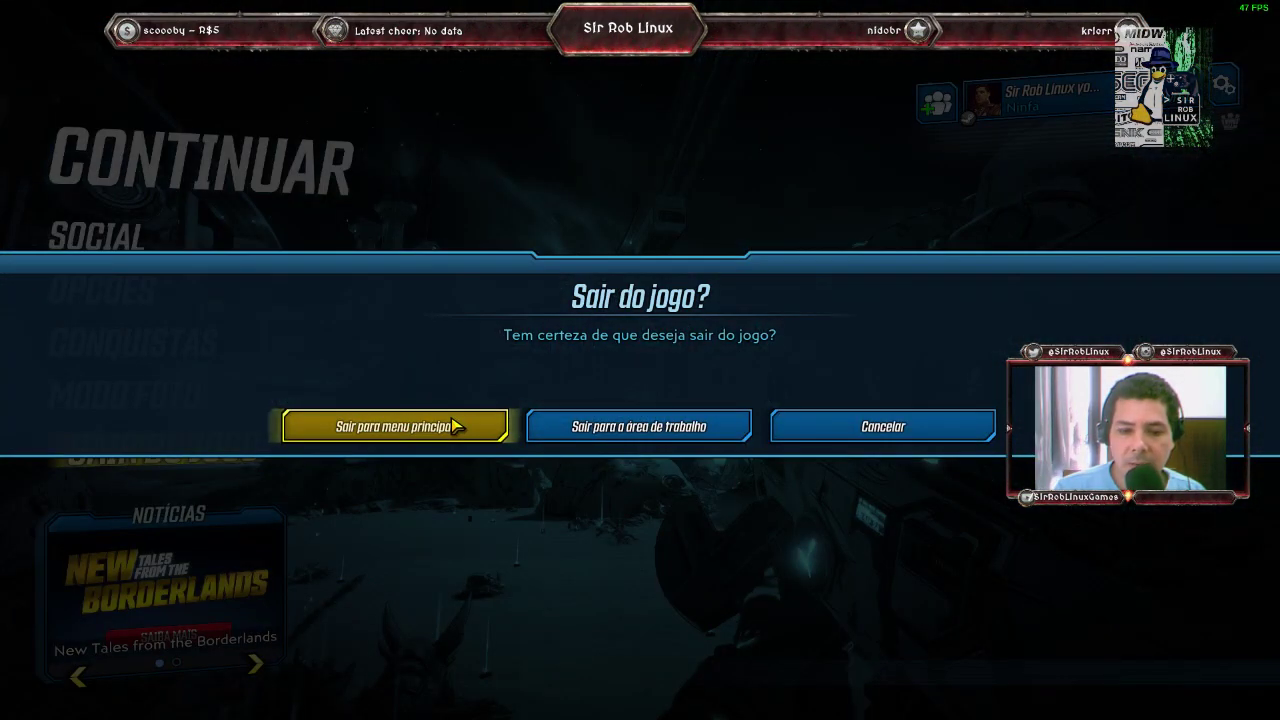
click(611, 428)
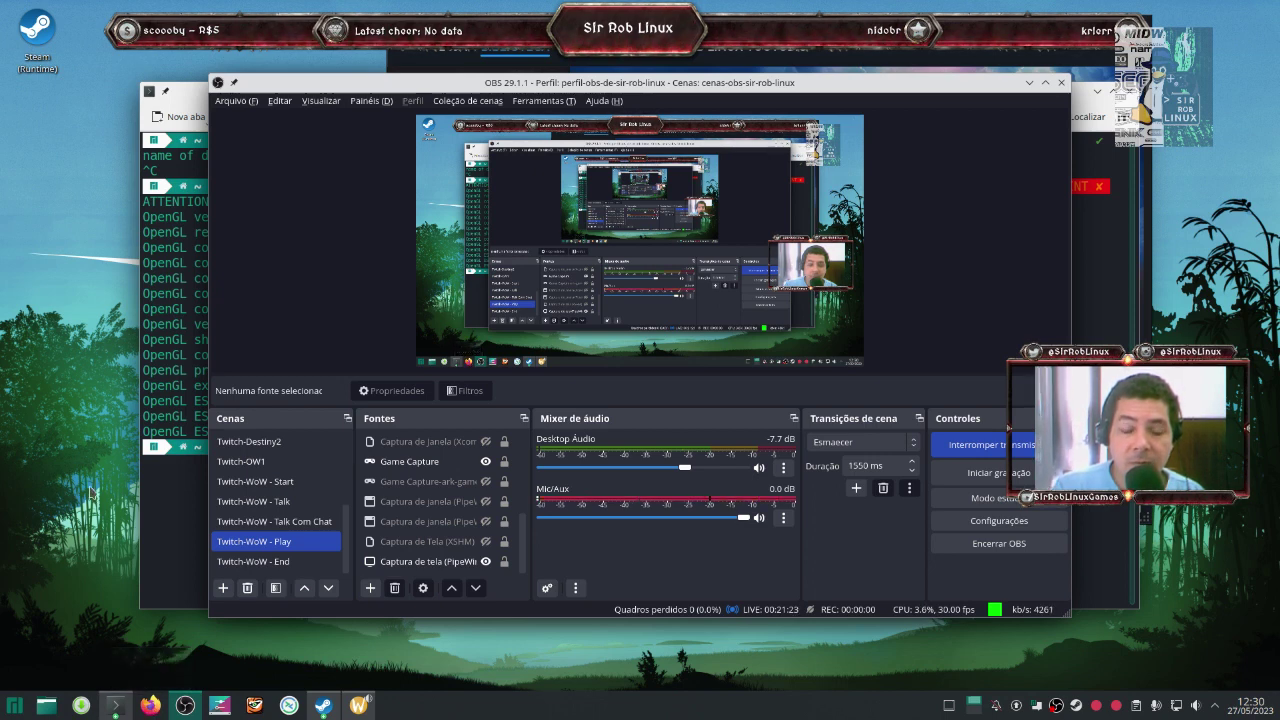
Step: Switch to Firefox, look up obs-vkcapture and open its GitHub releases page
click(149, 706)
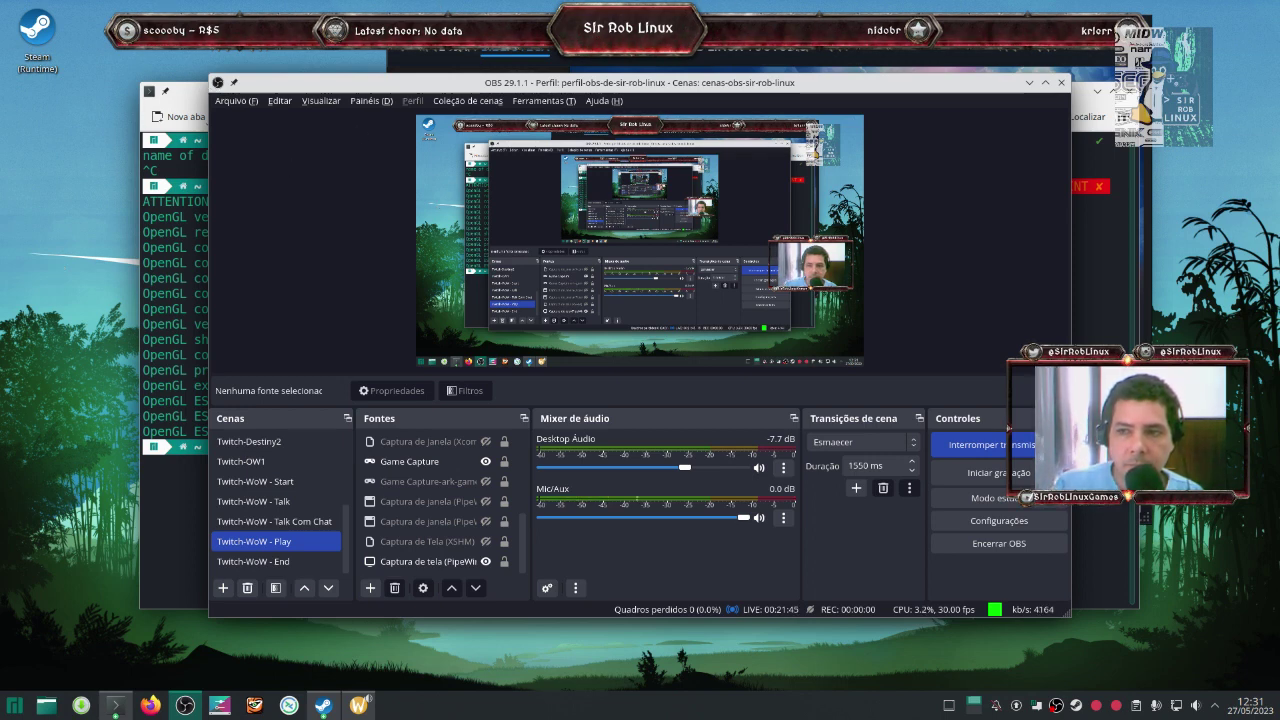
key(alt+Tab)
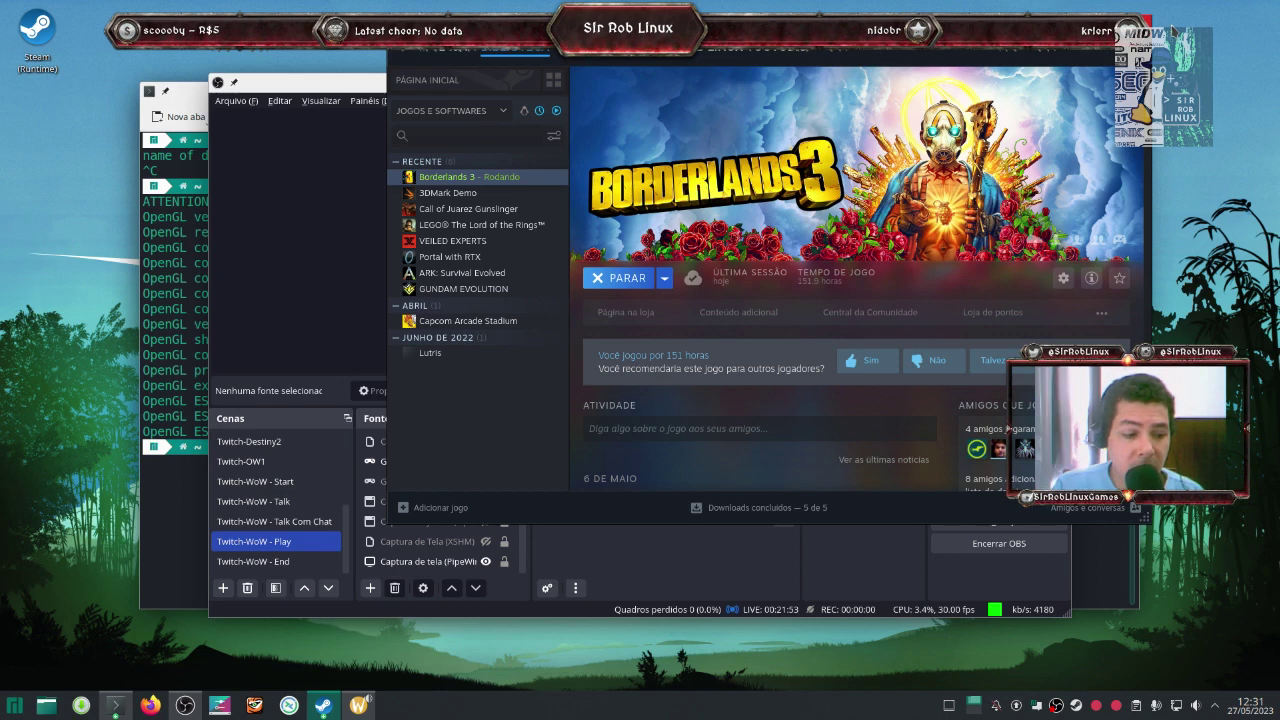
key(alt+Tab)
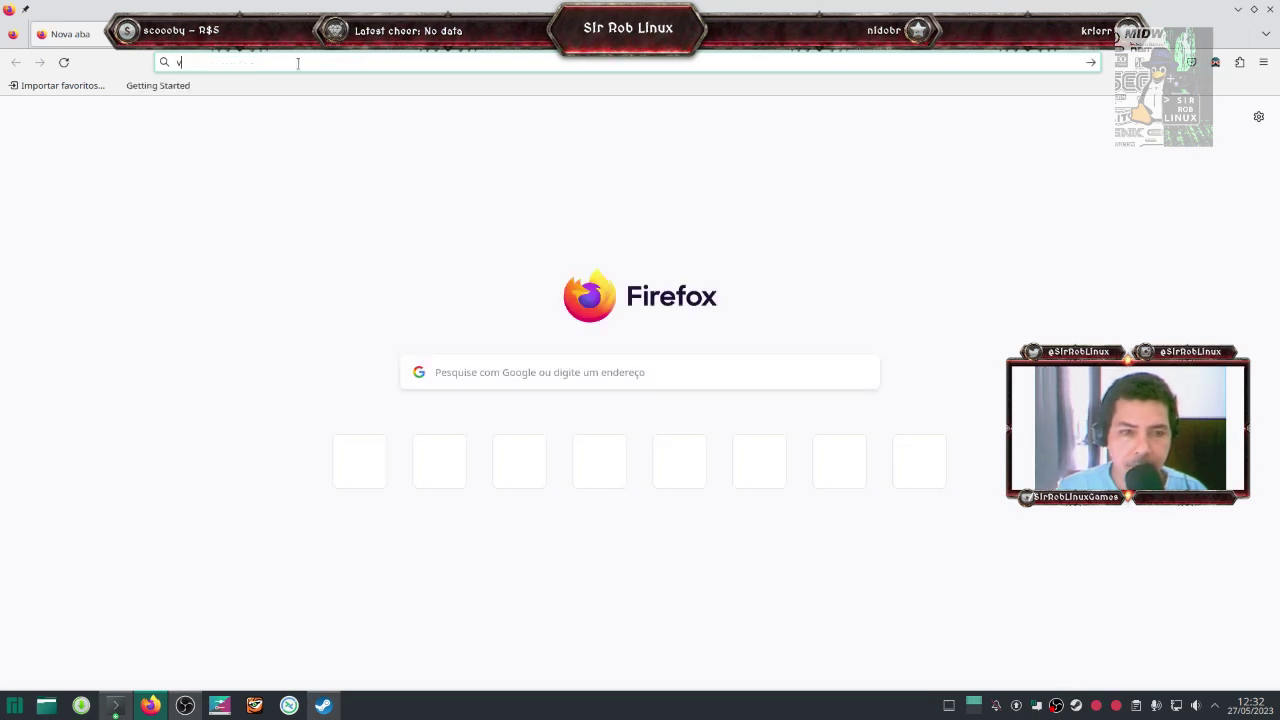
text(kcapt)
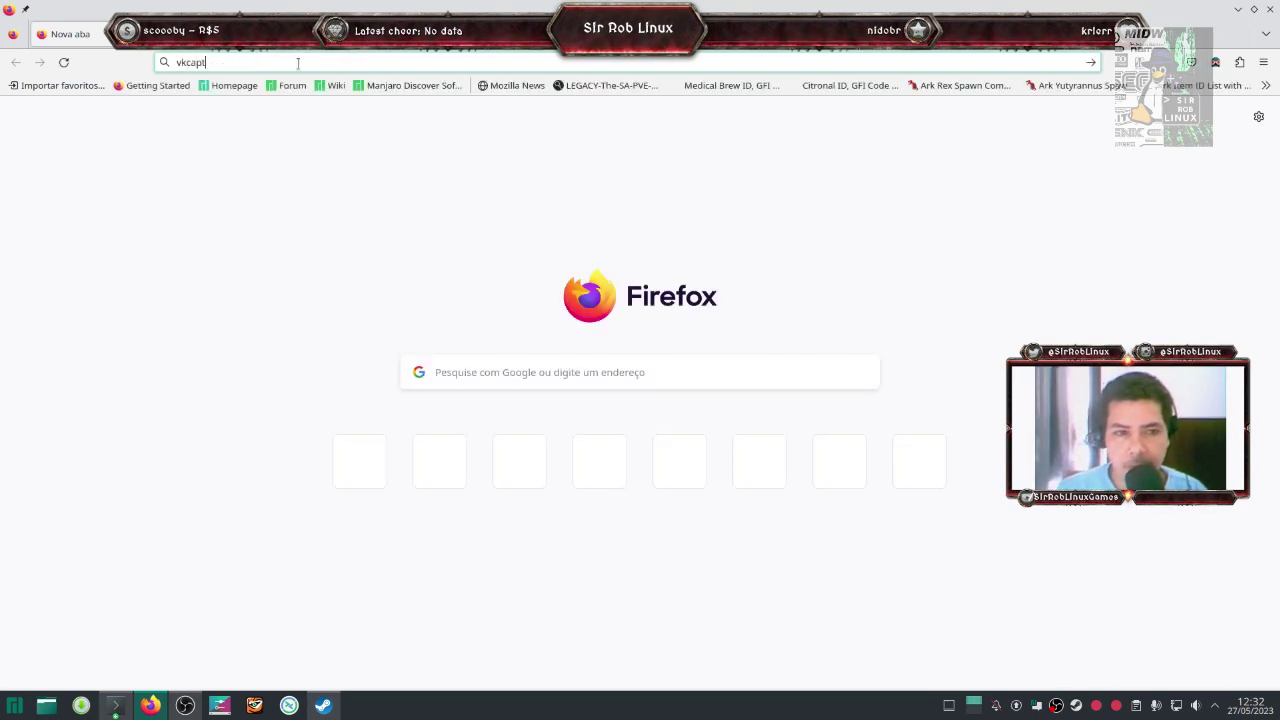
text(ure)
key(Home)
text(obs-)
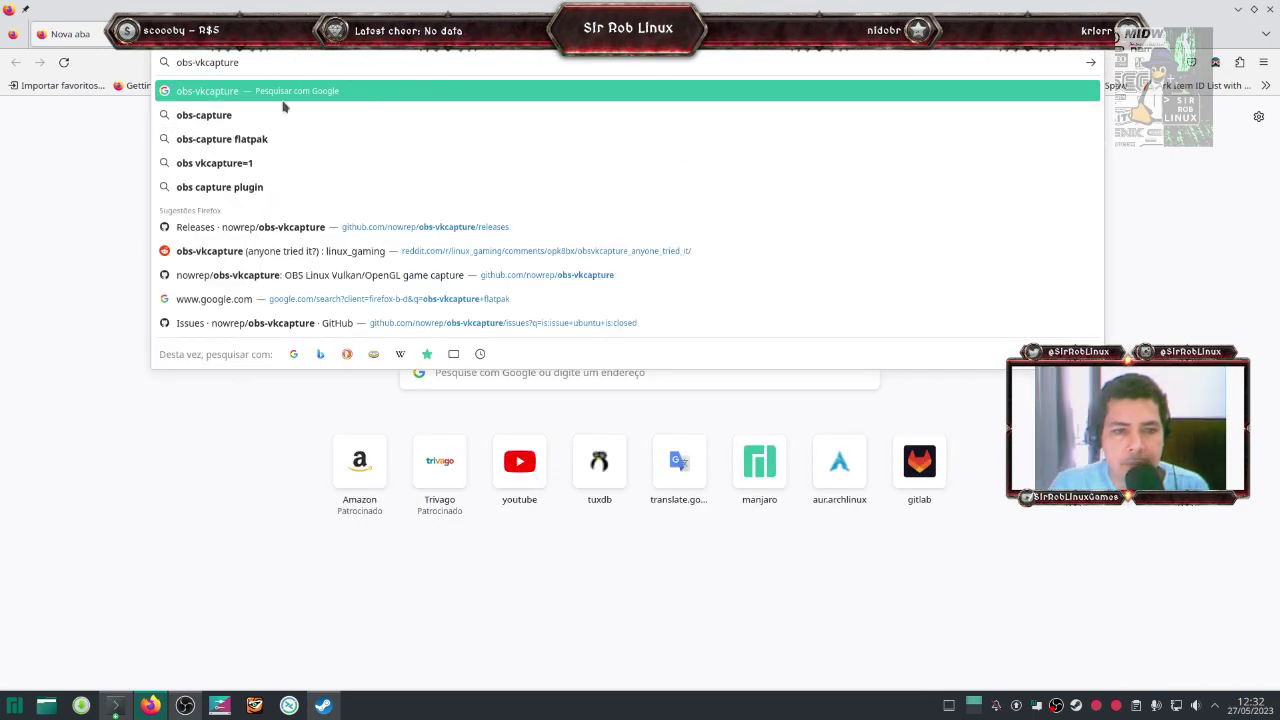
click(490, 232)
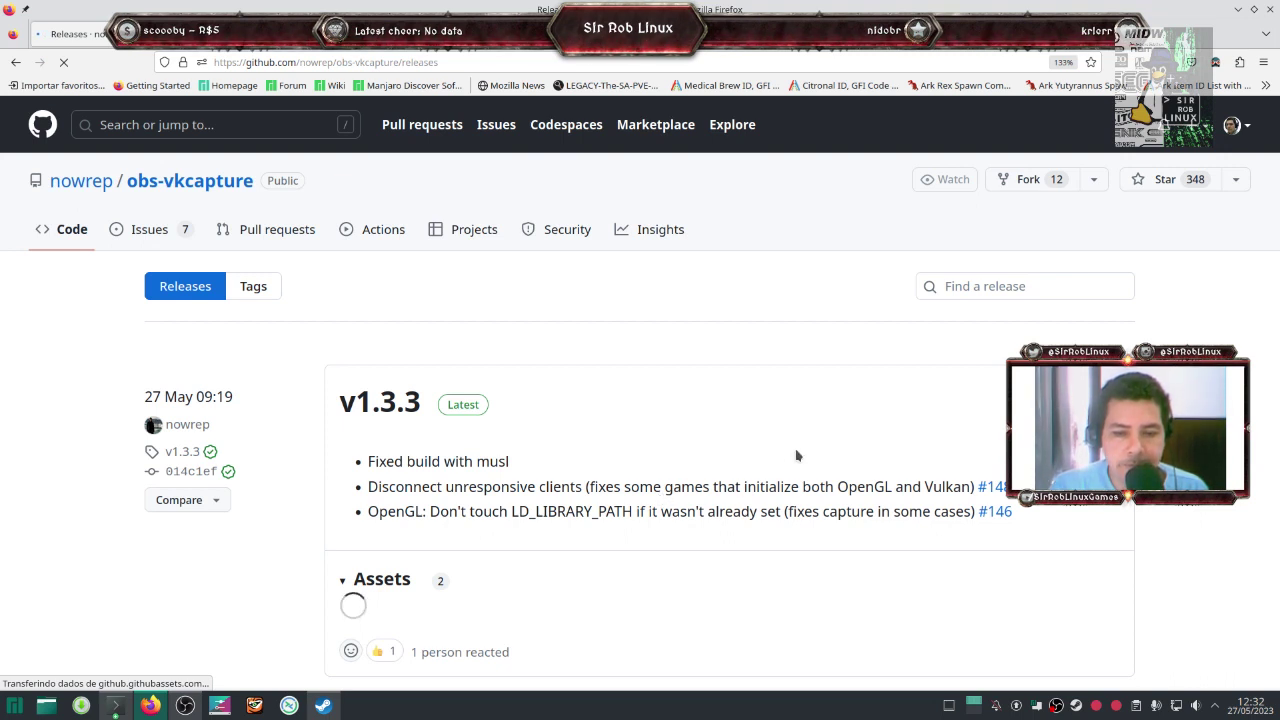
Step: Open the main obs-vkcapture repository page and copy OBS_VKCAPTURE=1 %command% from the README's Usage section
click(211, 190)
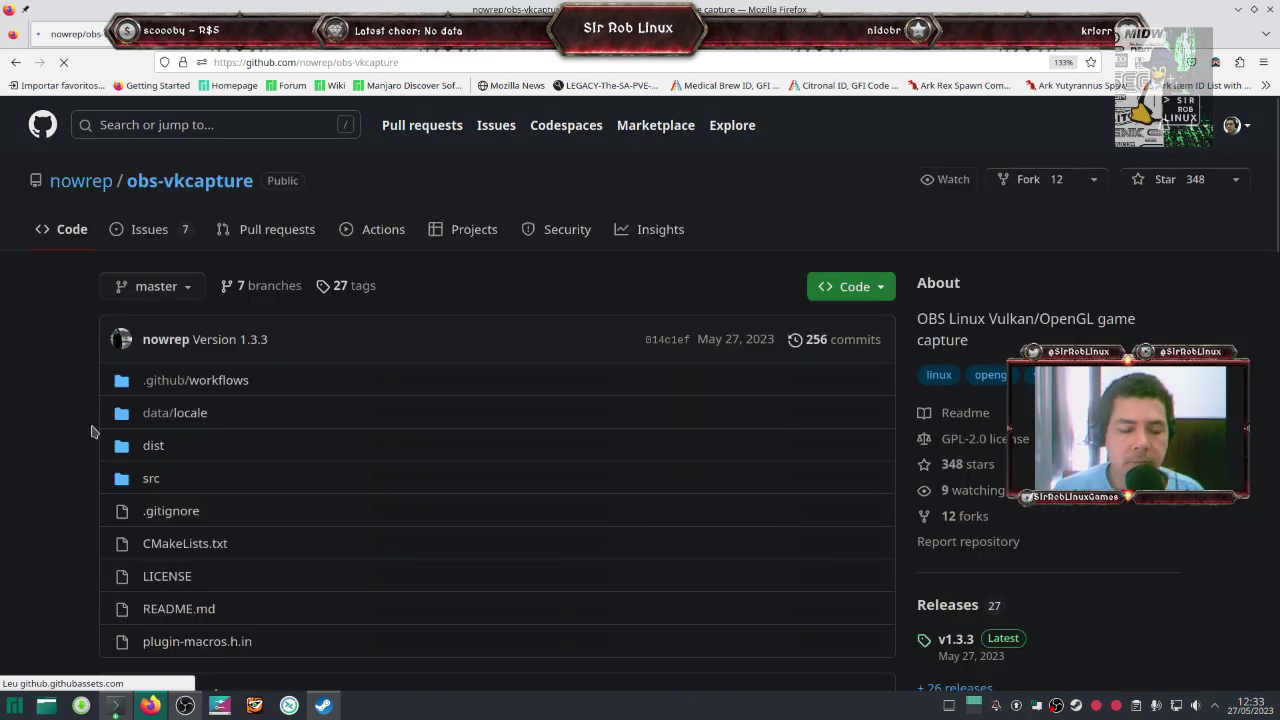
scroll(54, 452, down, 3)
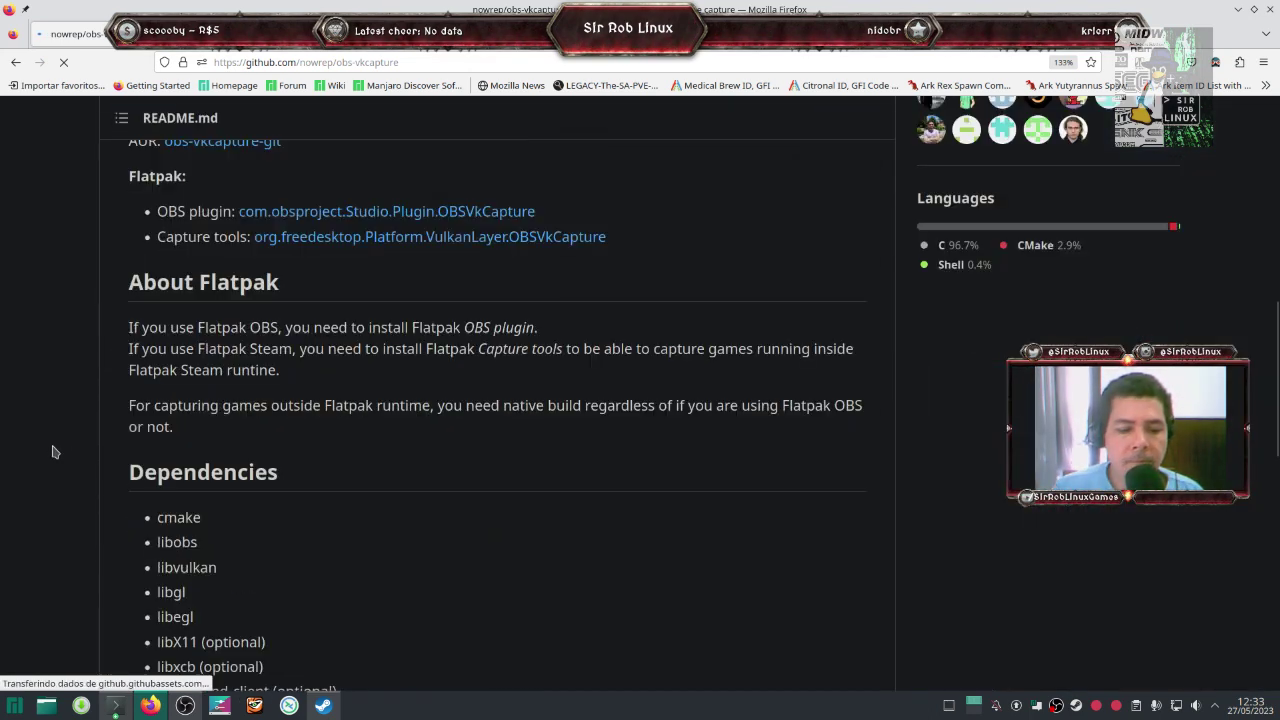
scroll(54, 452, down, 10)
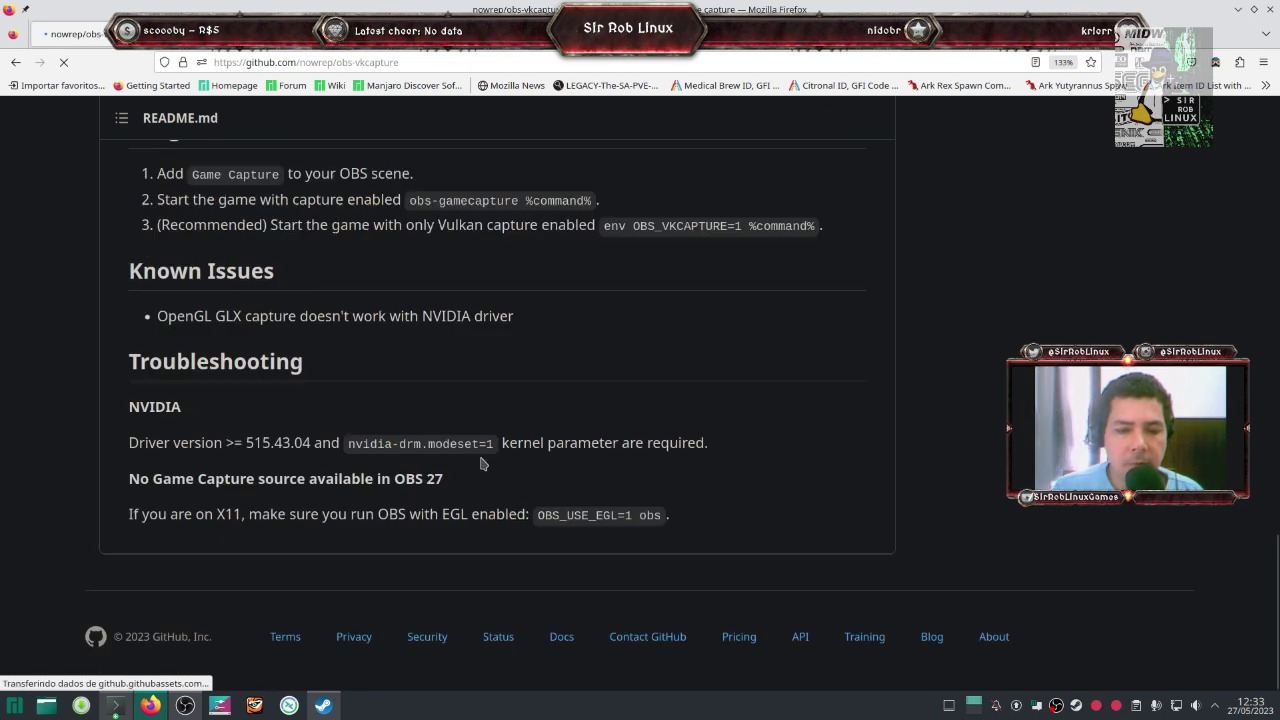
scroll(480, 460, up, 2)
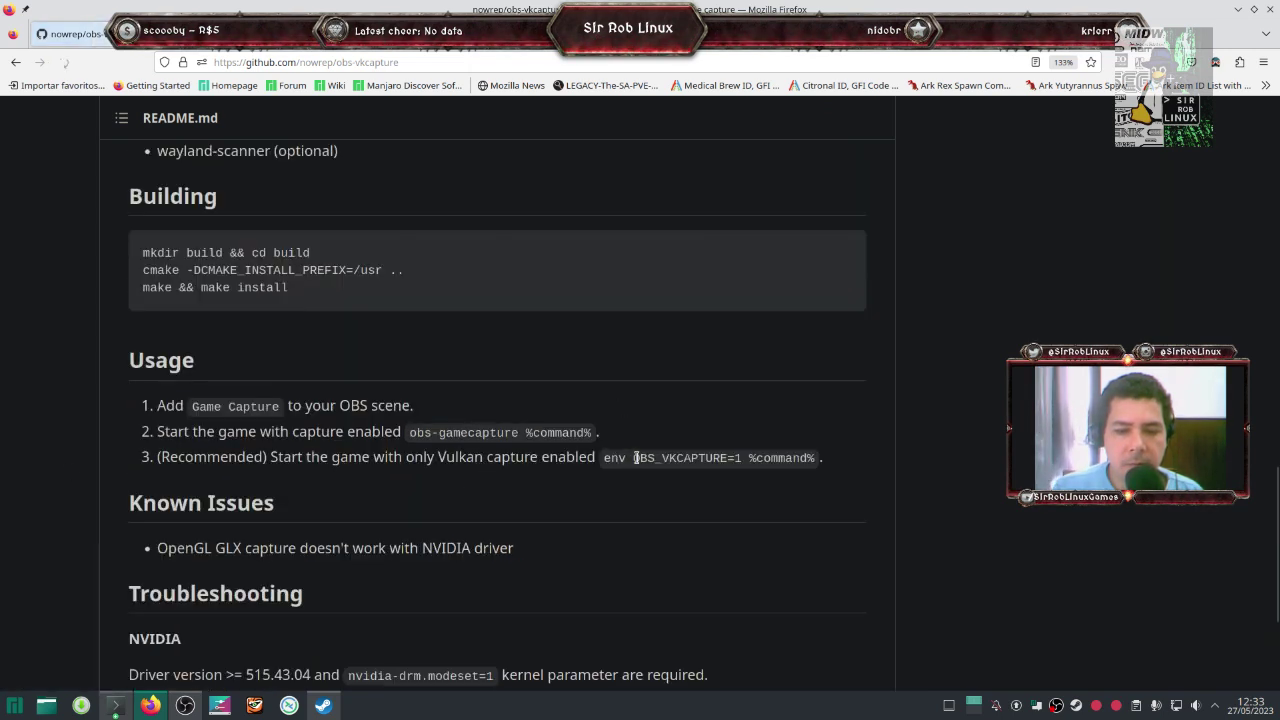
drag(633, 458, 817, 462)
key(ctrl+c)
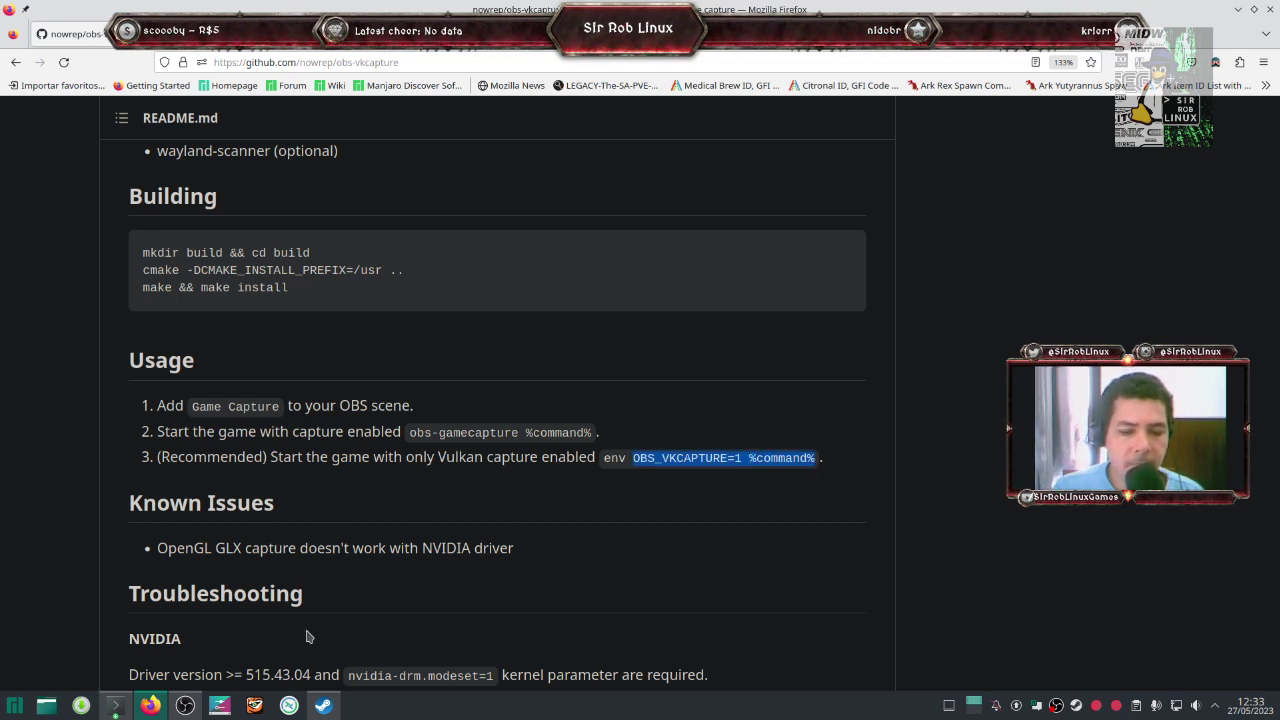
Step: Switch to Konsole, paste the copied text, replace %command% with vkcube and run OBS_VKCAPTURE=1 vkcube
click(114, 707)
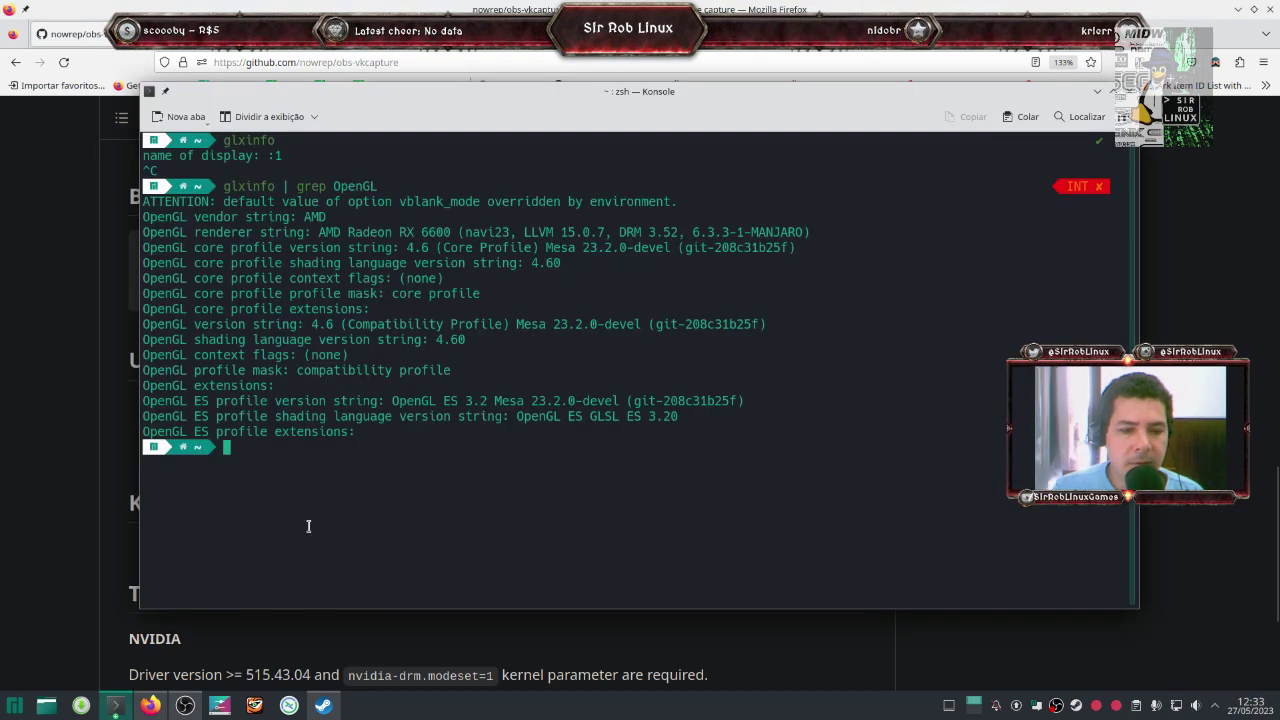
key(ctrl+shift+v)
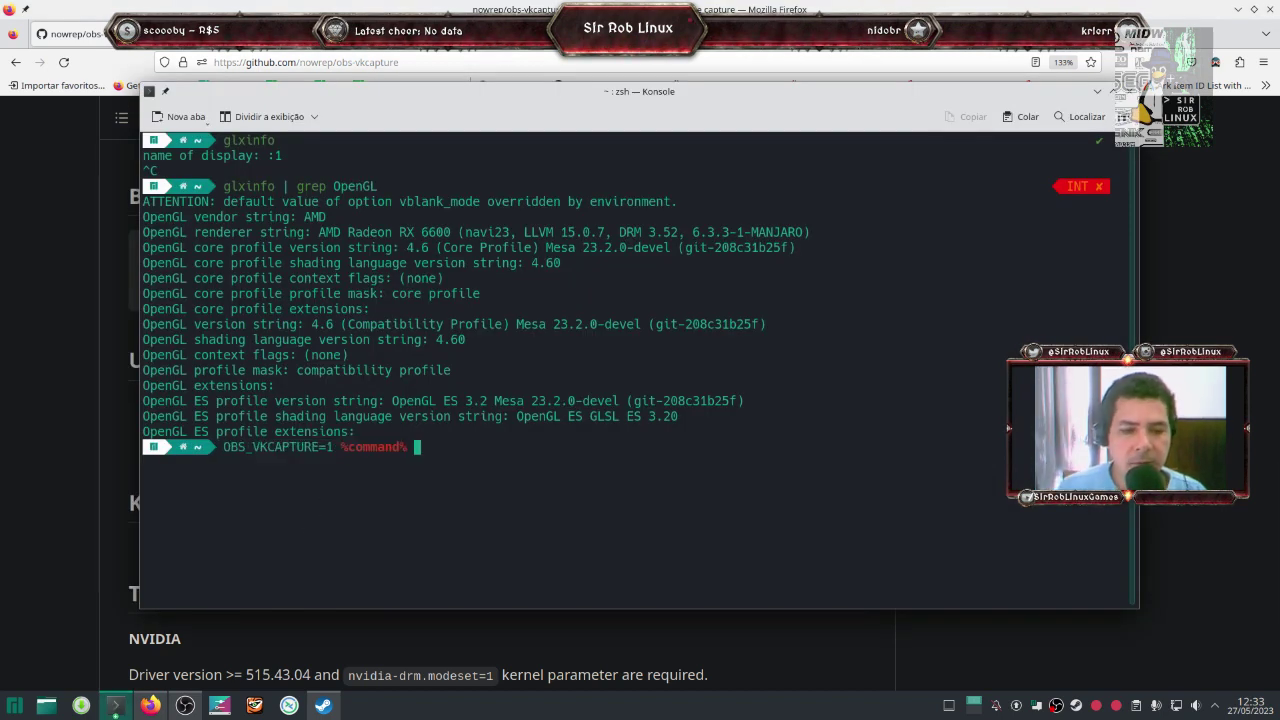
key(BackSpace)
key(BackSpace)
key(BackSpace)
key(BackSpace)
key(BackSpace)
key(BackSpace)
key(BackSpace)
key(BackSpace)
key(BackSpace)
key(BackSpace)
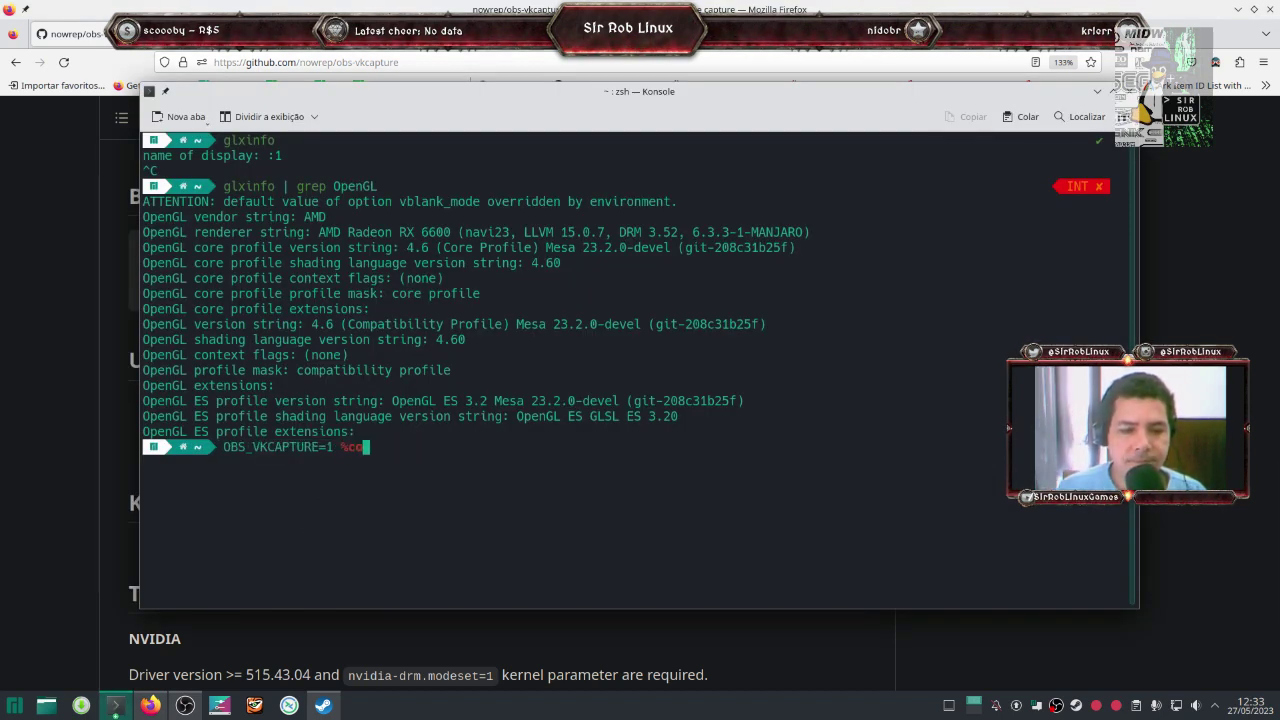
text(vkcube)
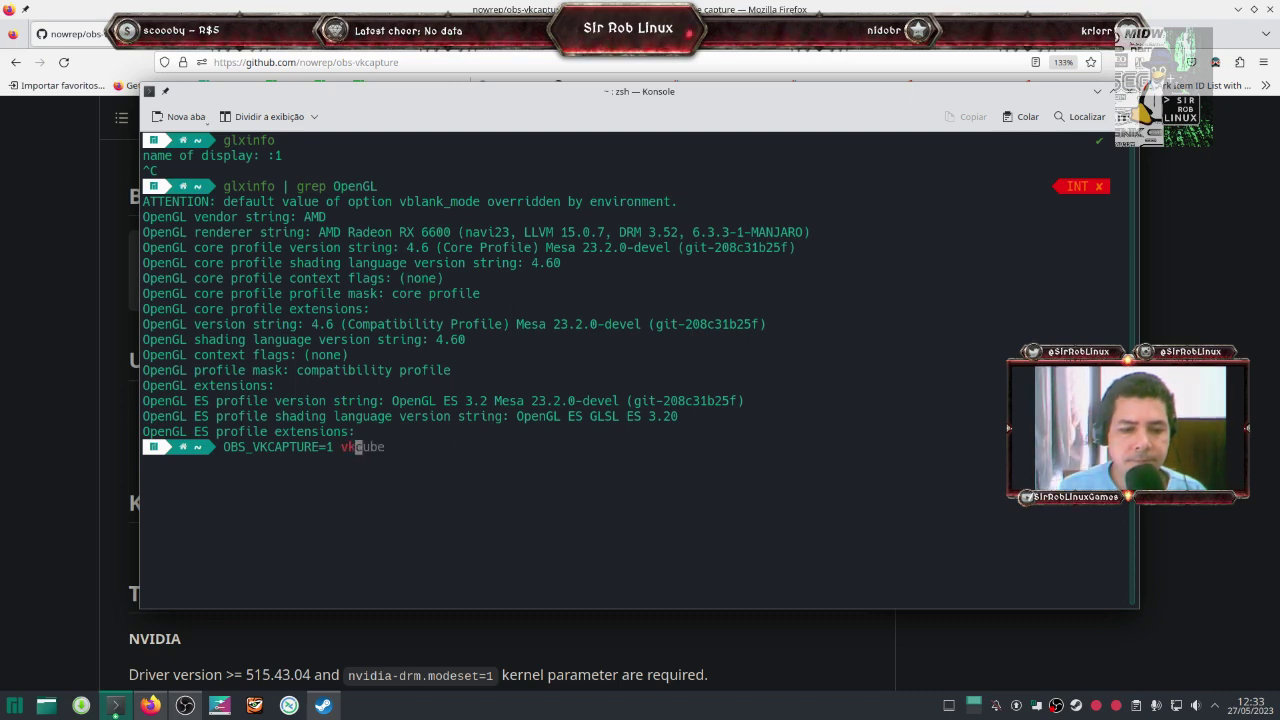
key(Return)
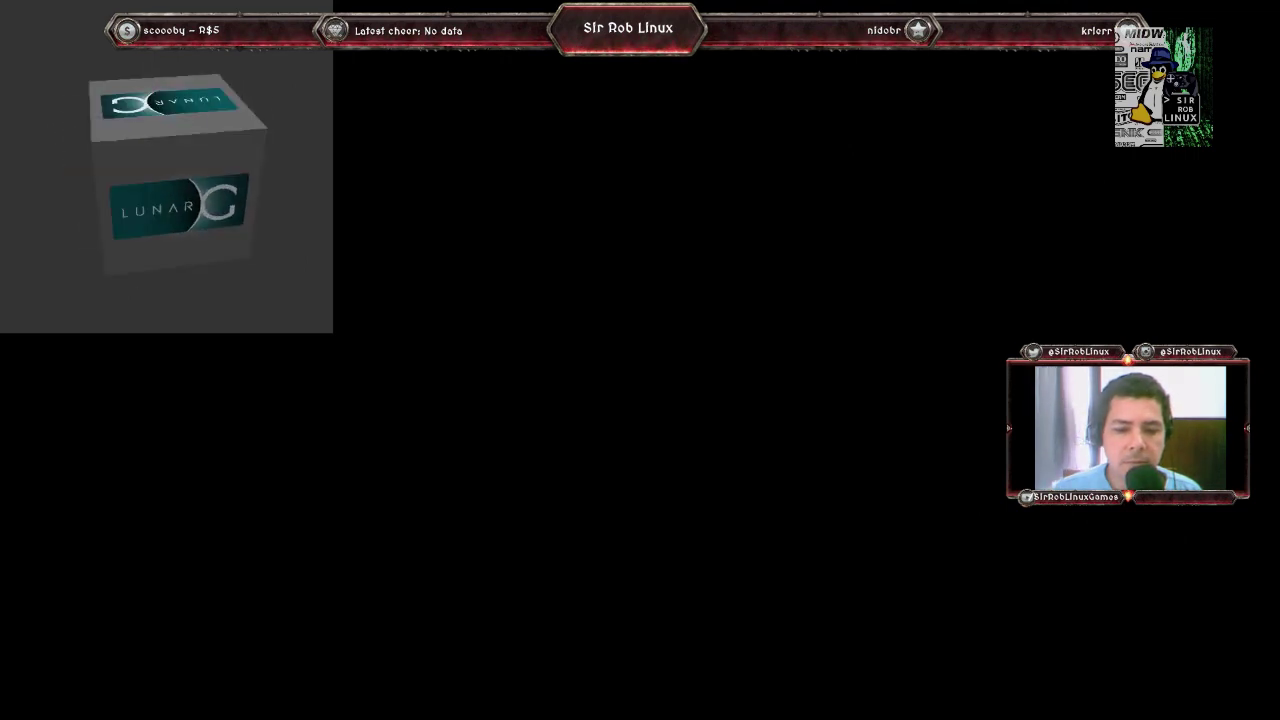
Step: Toggle the visibility of the PipeWire screen capture source in OBS to check the vkcube game capture, leaving the source shown
click(485, 562)
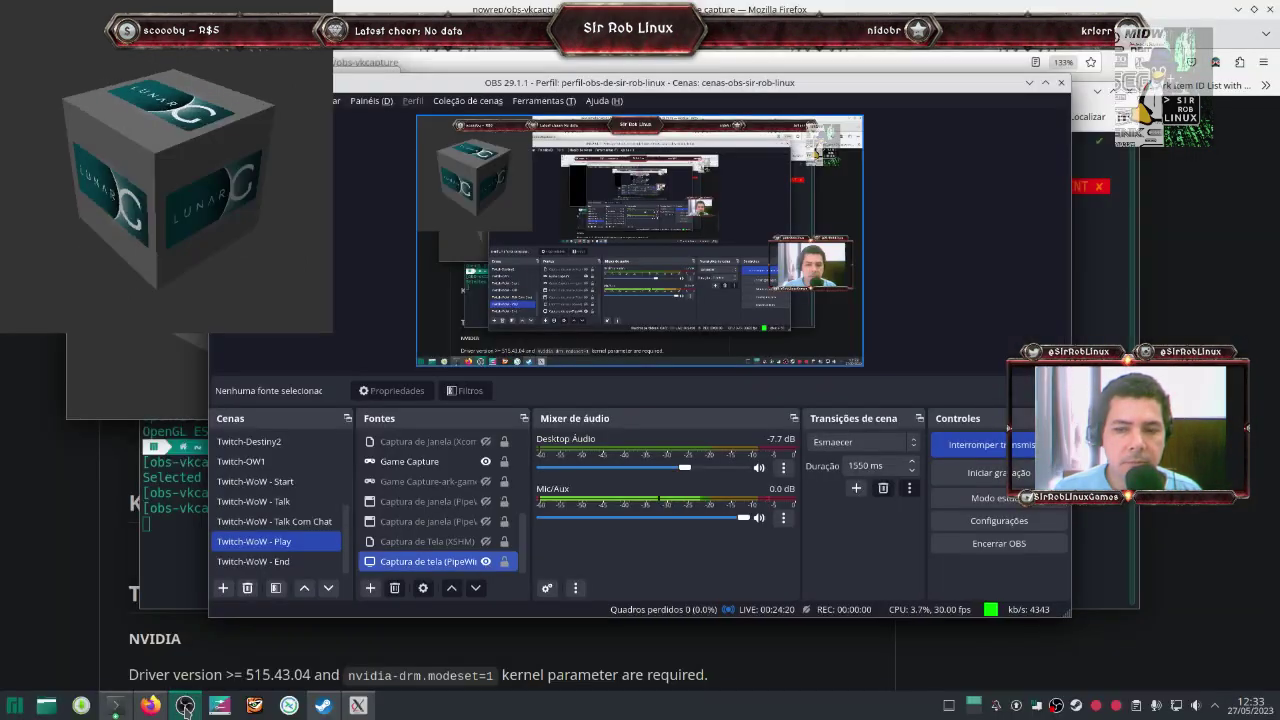
click(485, 562)
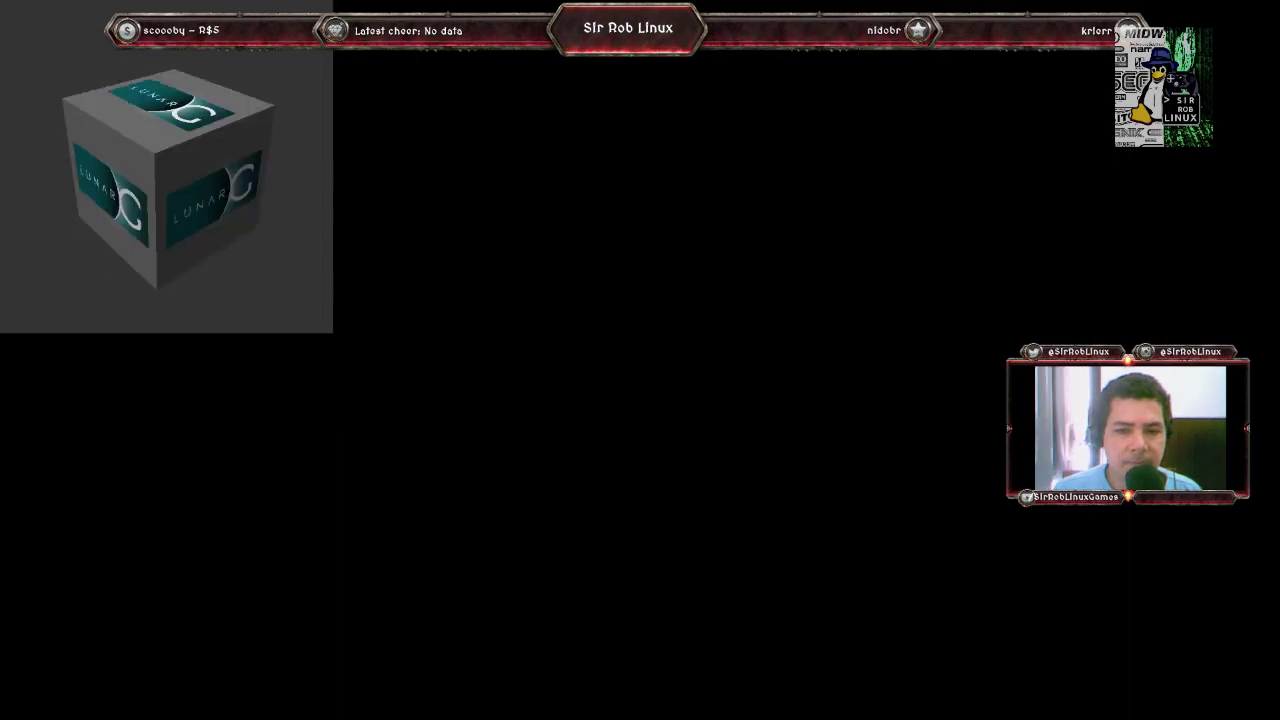
click(485, 562)
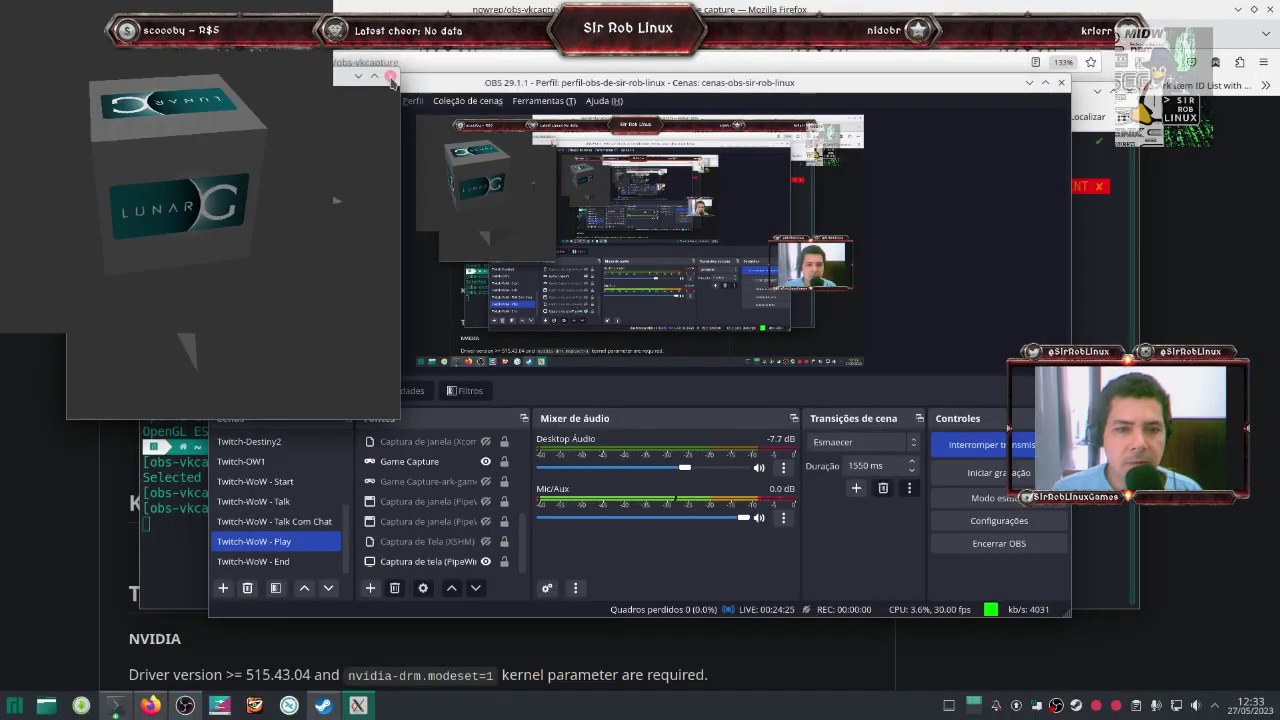
Step: Close the vkcube and Firefox windows and bring up the Steam library
click(391, 80)
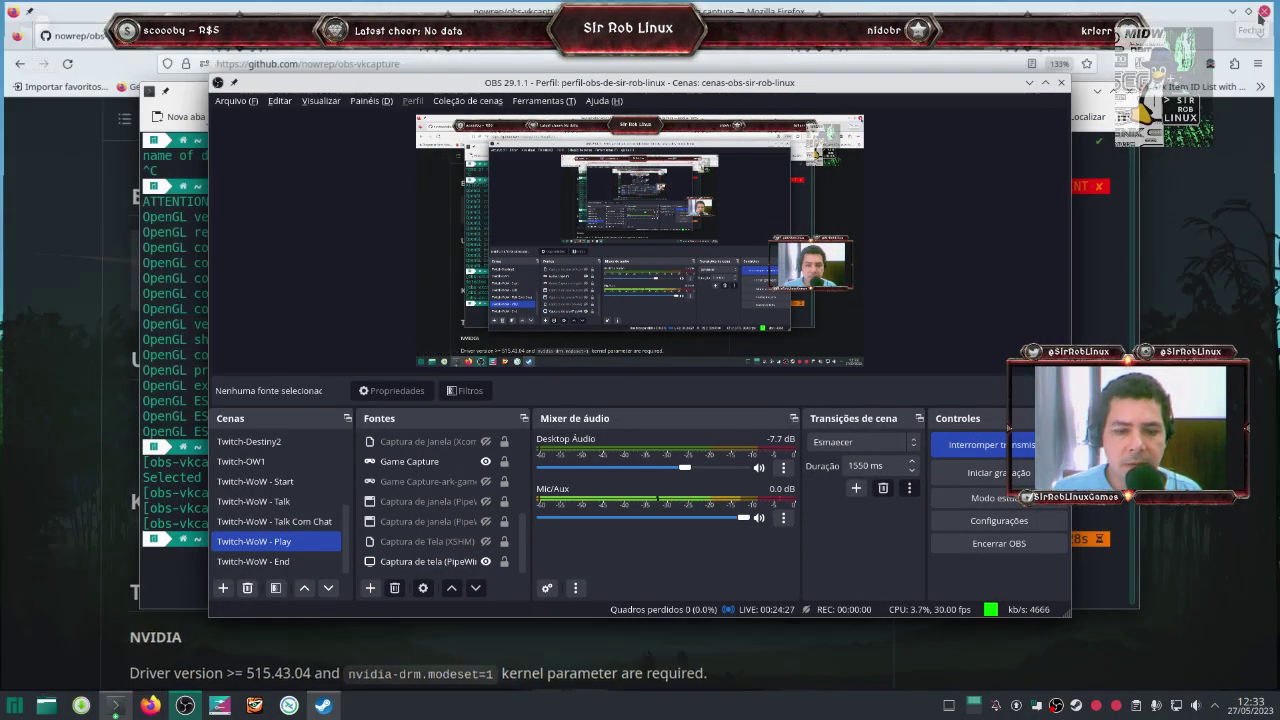
click(1261, 15)
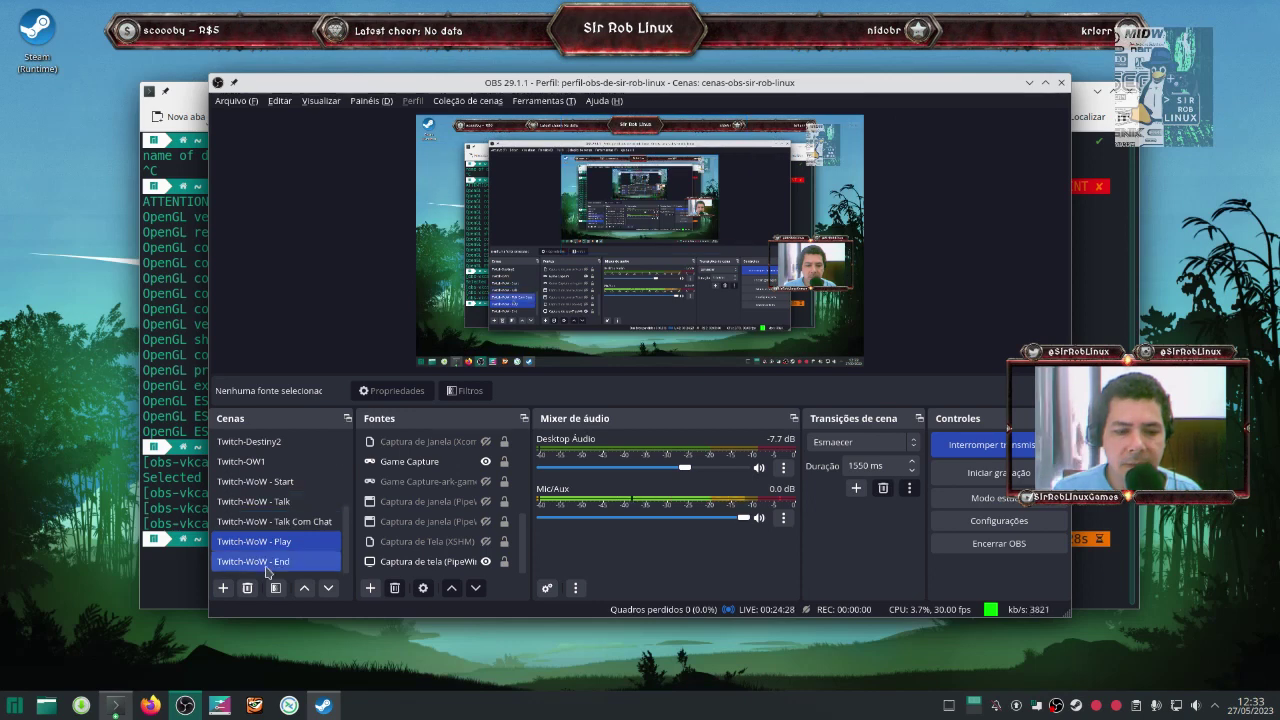
click(318, 706)
click(318, 706)
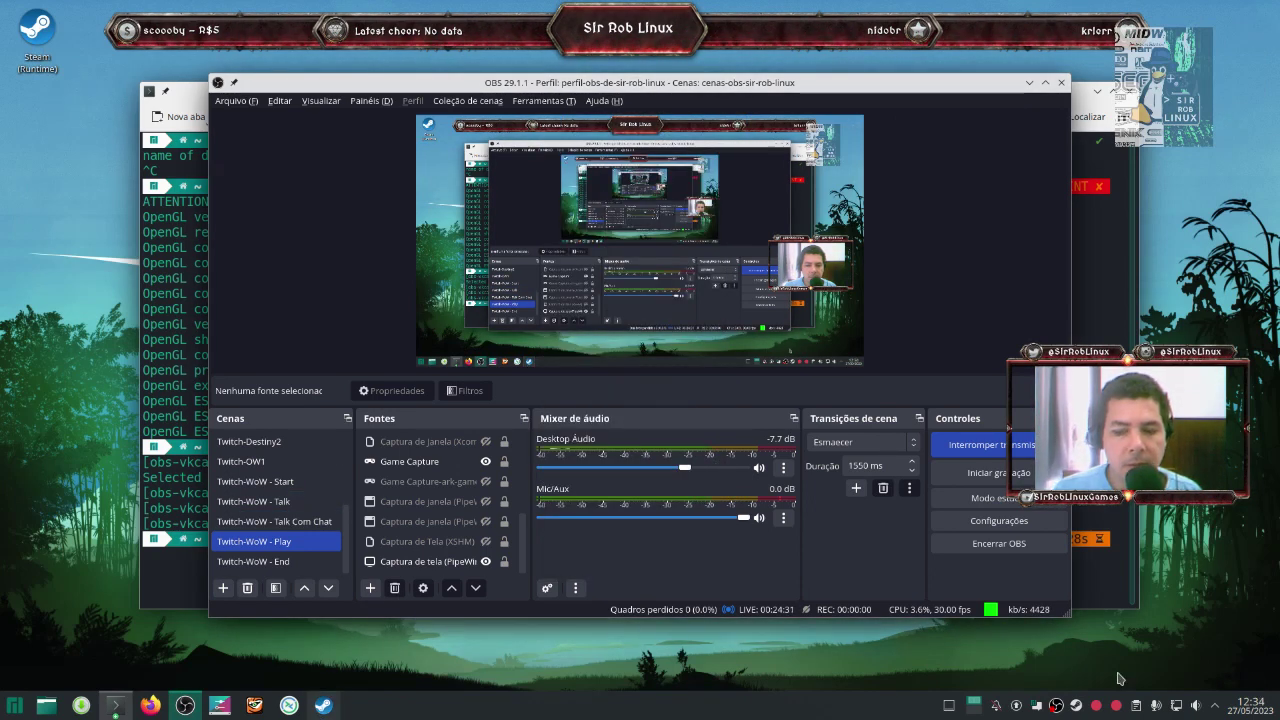
right_click(1076, 706)
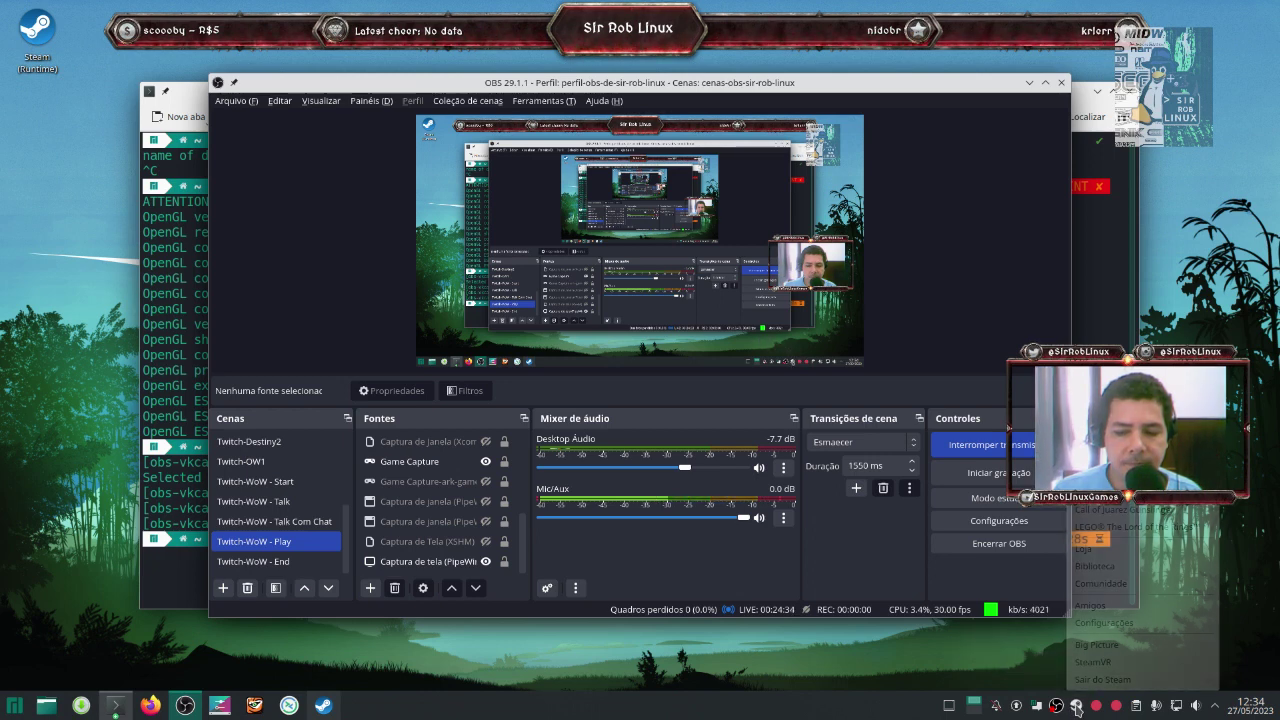
click(1124, 566)
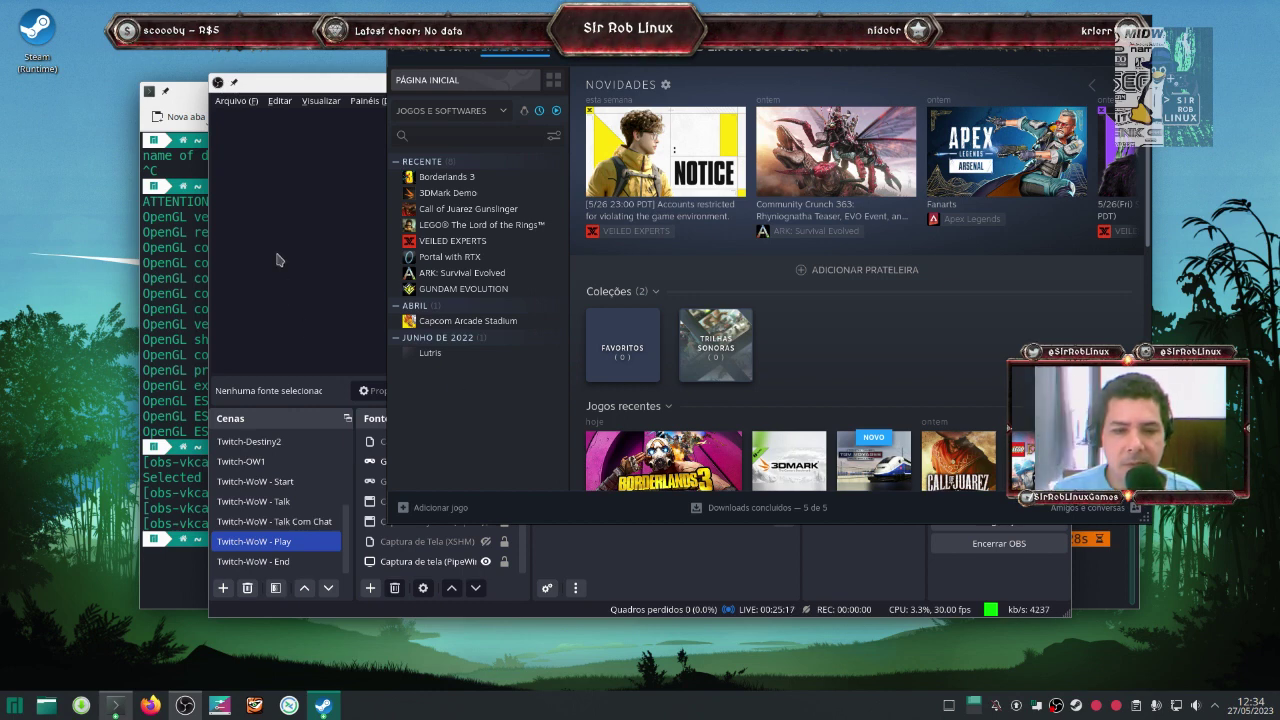
Step: Open the properties of Borderlands 3 and place the text cursor in its launch options just before %command%
right_click(458, 178)
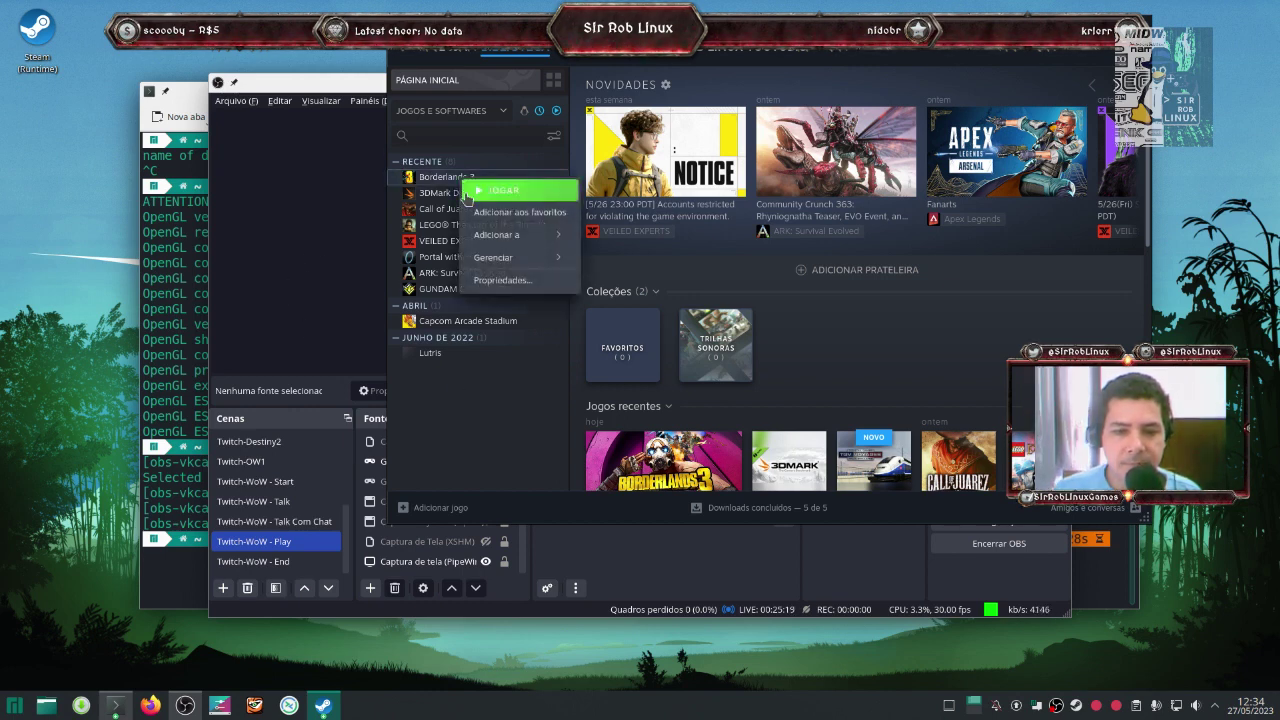
click(505, 281)
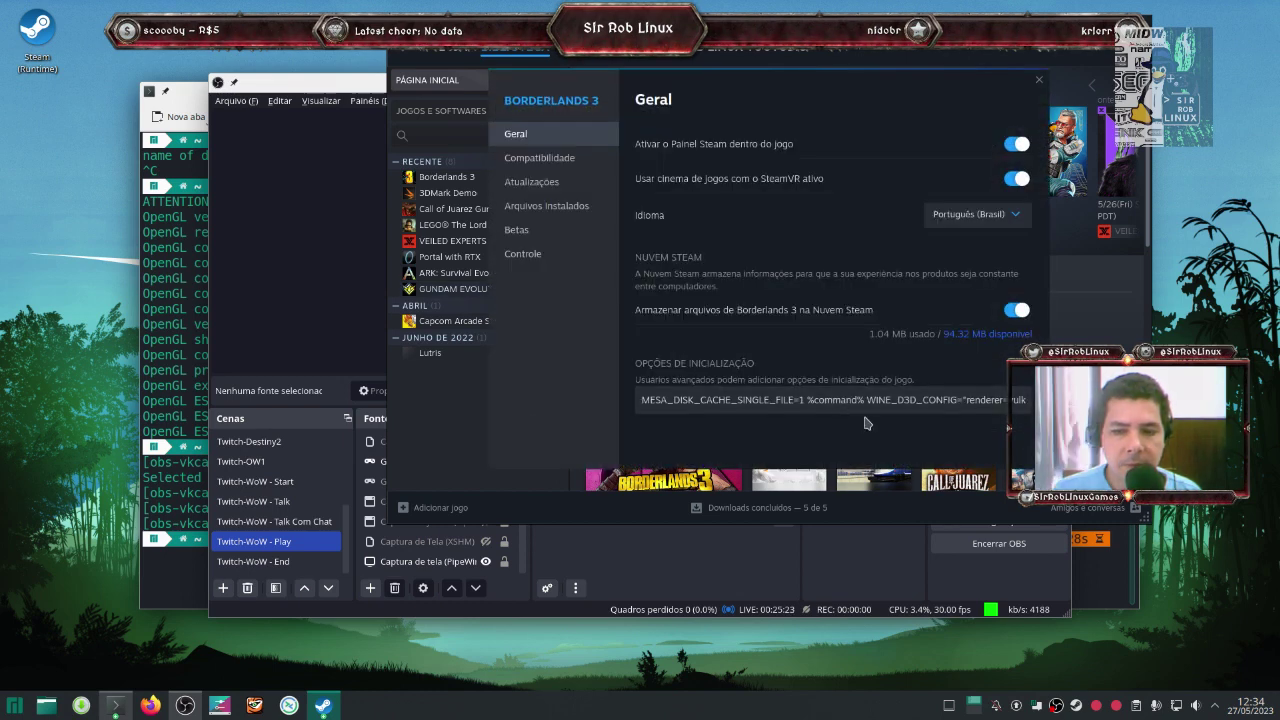
click(808, 399)
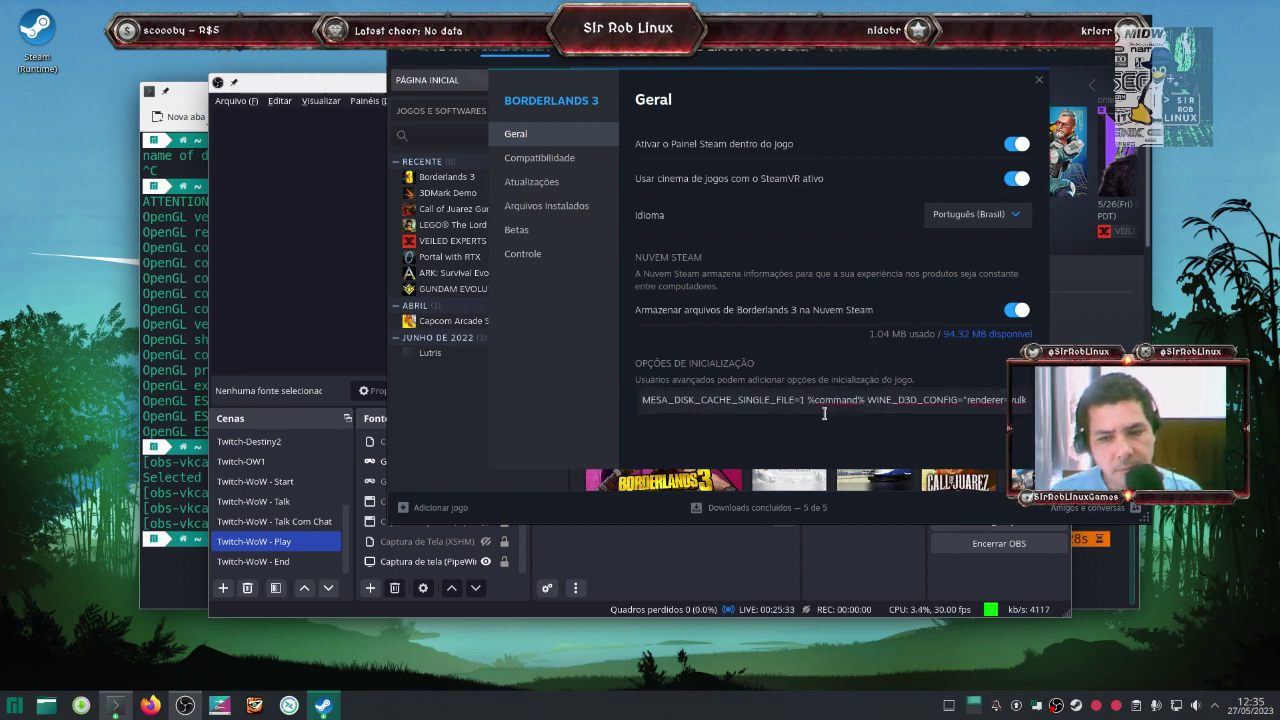
Step: Switch to Konsole and copy OBS_VKCAPTURE=1 from the vkcube command line
key(alt+Tab)
key(alt+Tab)
key(alt+Tab)
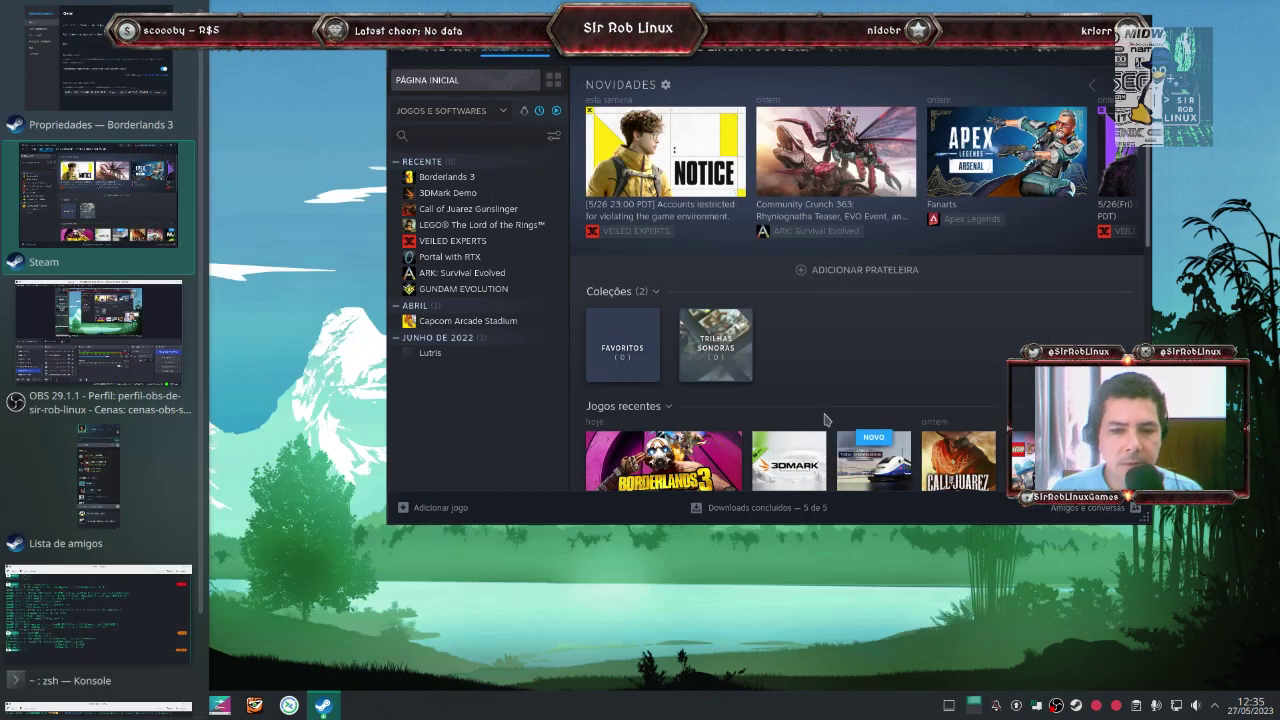
key(alt+Tab)
key(alt+Tab)
key(alt+Tab)
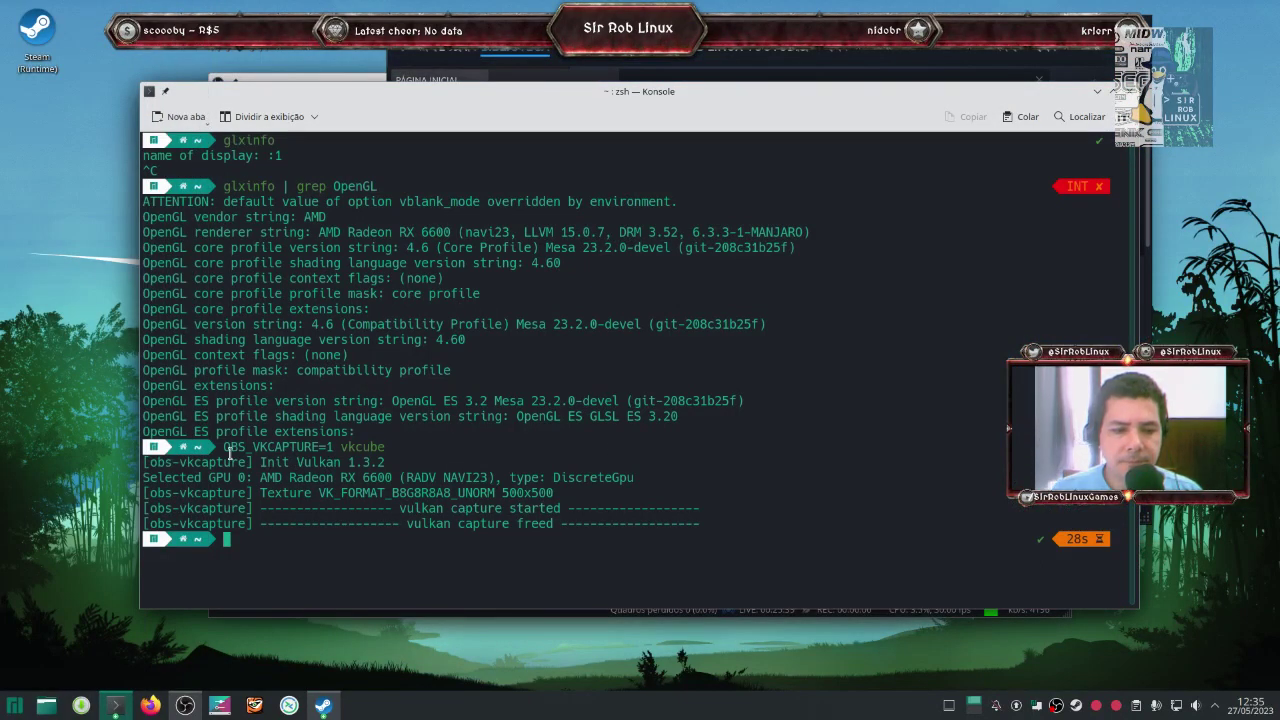
drag(222, 446, 333, 446)
key(ctrl+c)
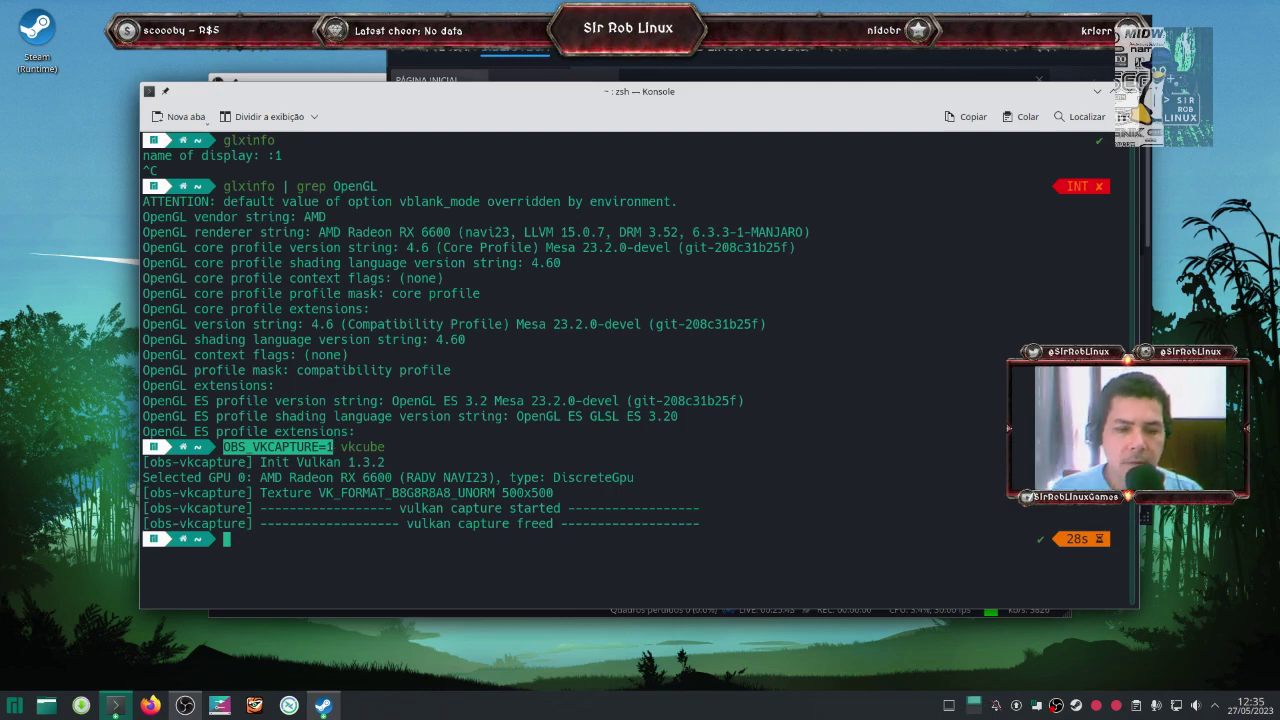
Step: Return to the Steam properties of Borderlands 3, paste OBS_VKCAPTURE=1 before %command% in the launch options and close the properties
key(alt+Tab)
key(ctrl+v)
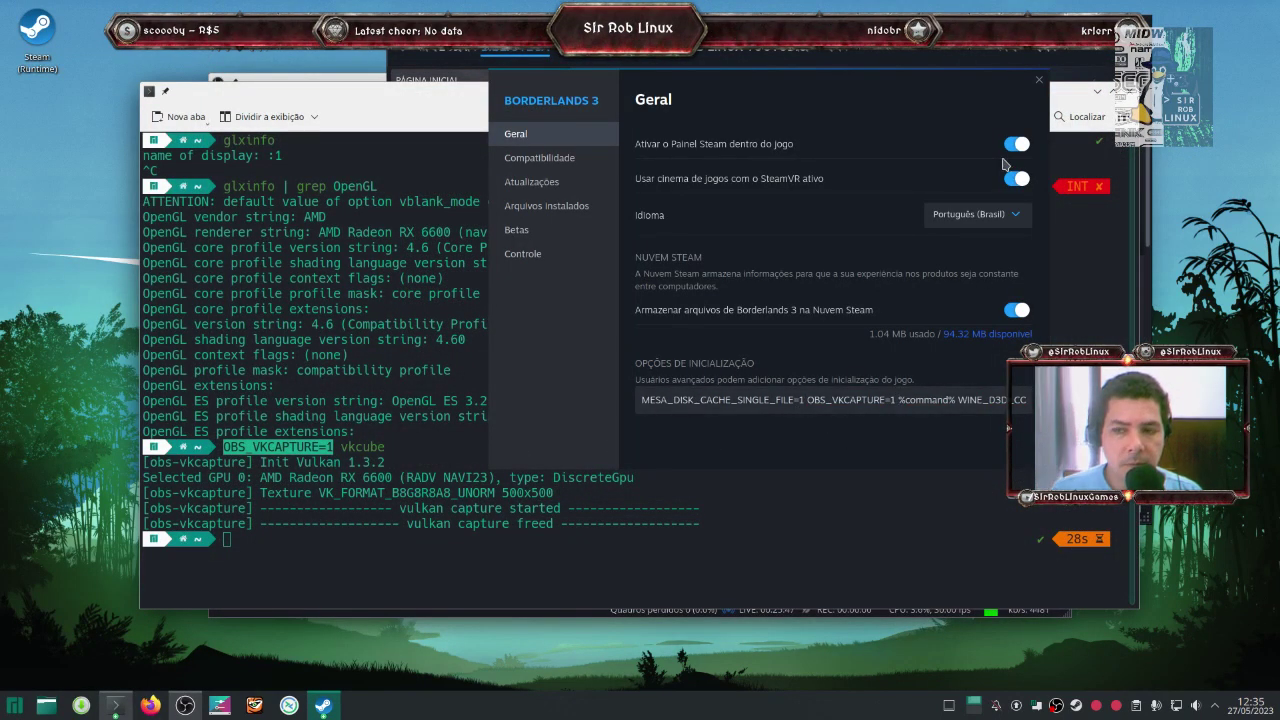
click(1039, 80)
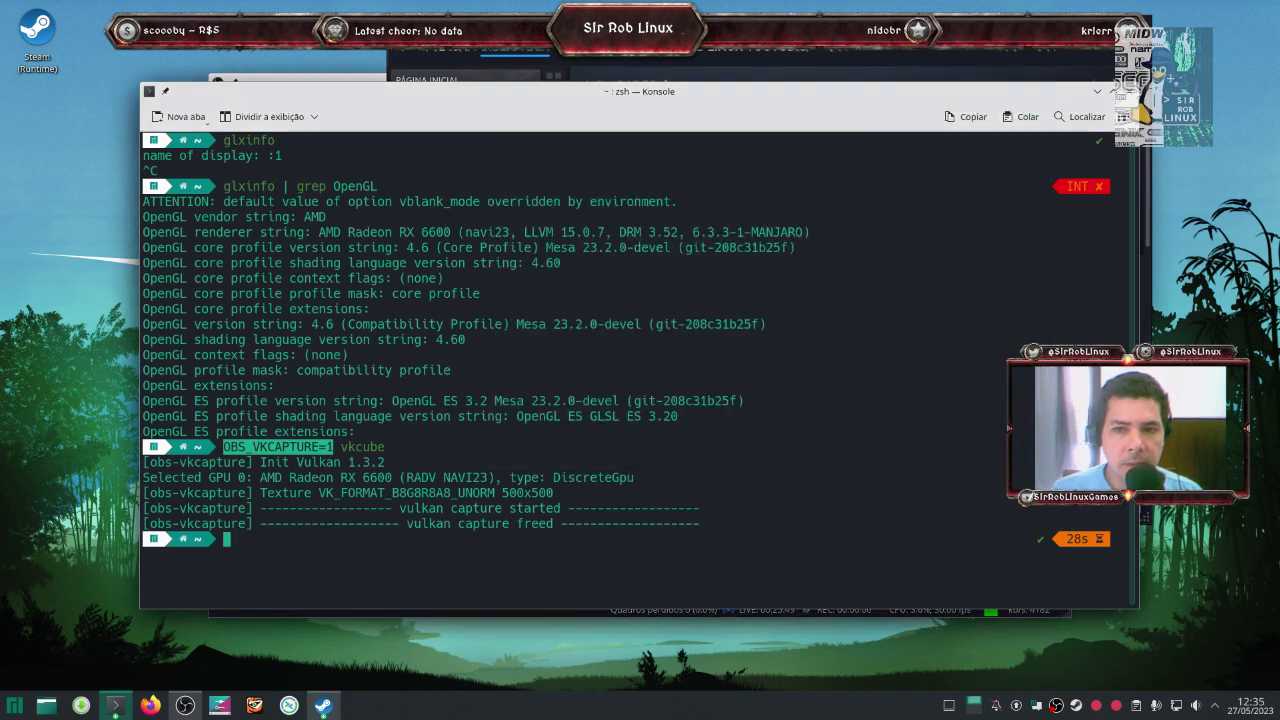
Step: Launch Borderlands 3 from the Steam library and hide the PipeWire screen capture source in OBS
mouse_move(455, 50)
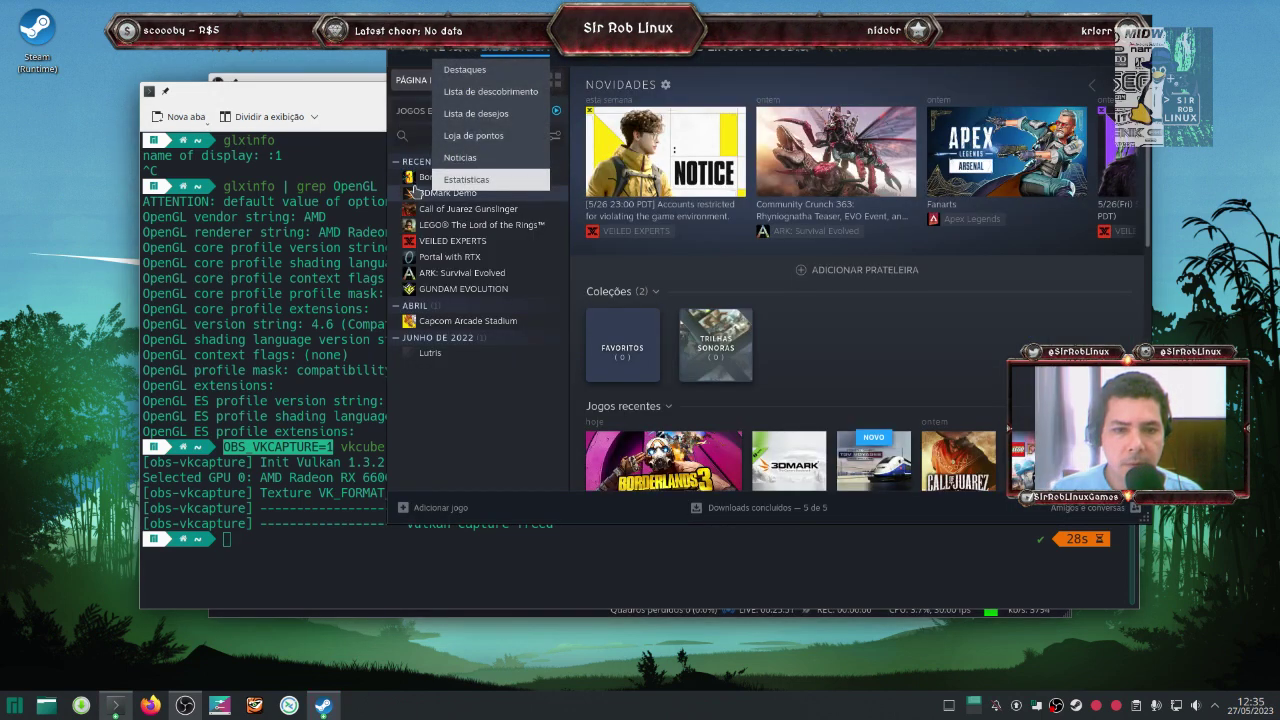
click(447, 176)
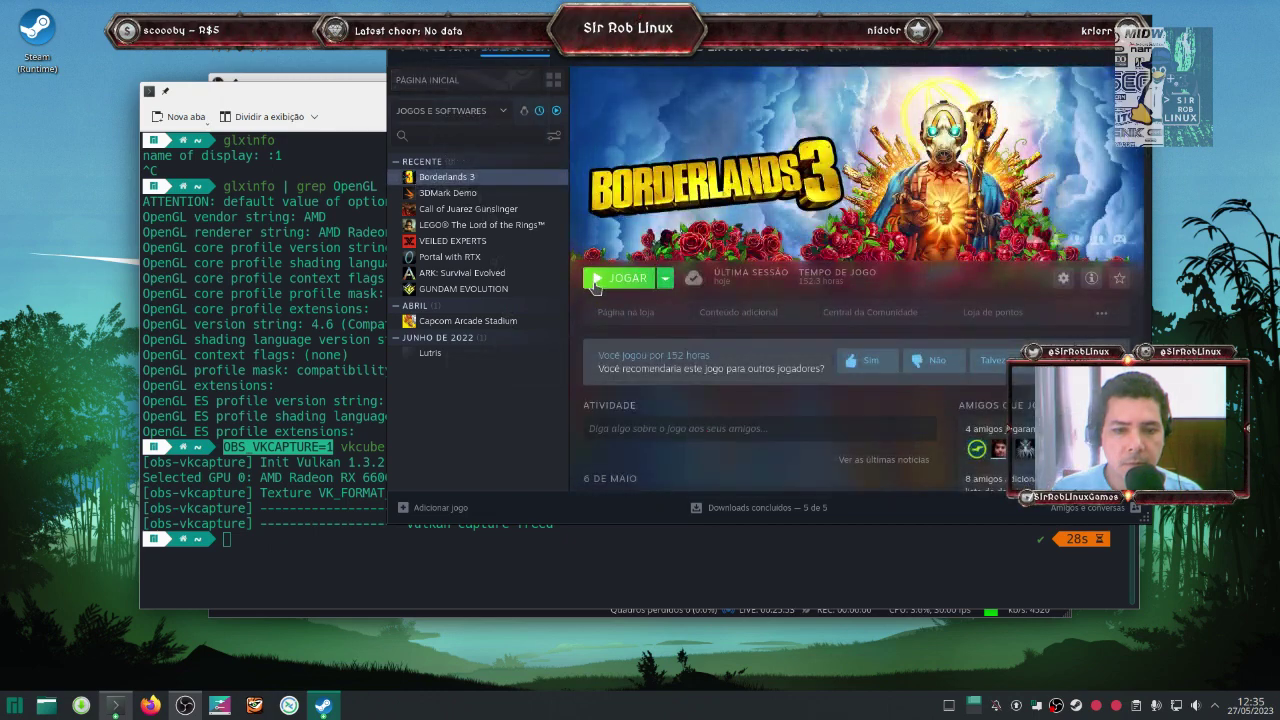
click(597, 279)
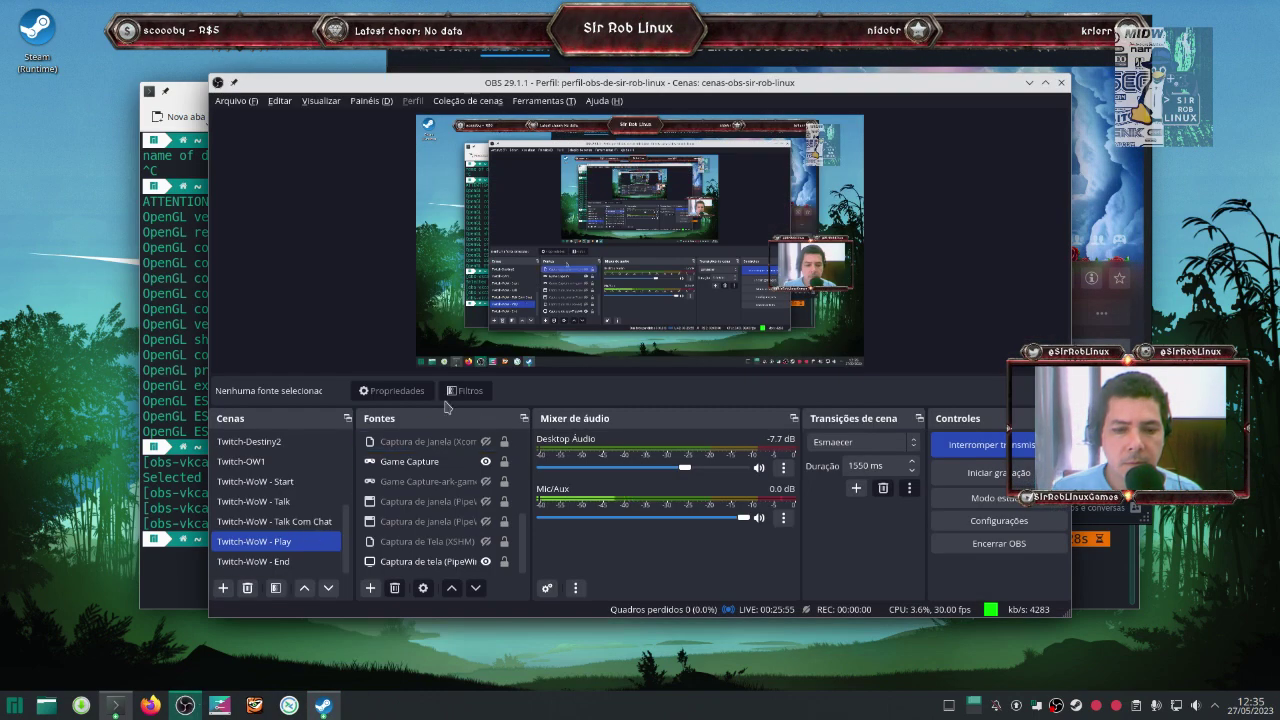
click(485, 561)
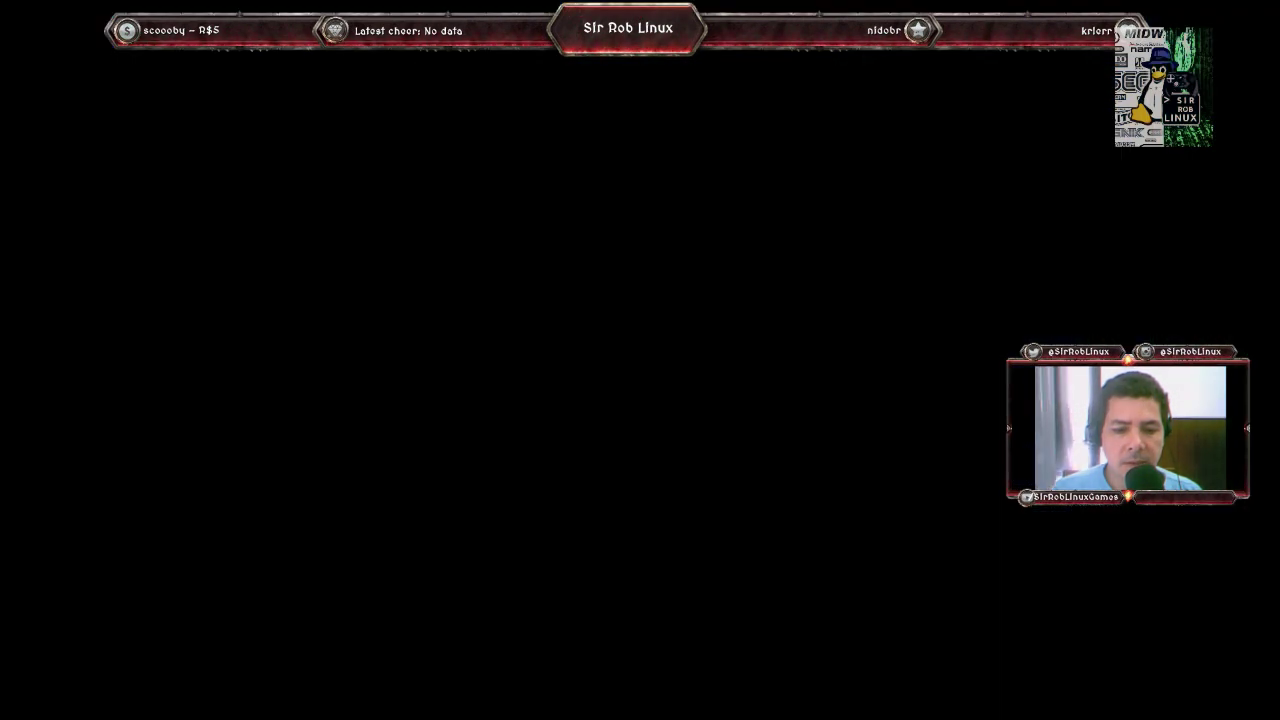